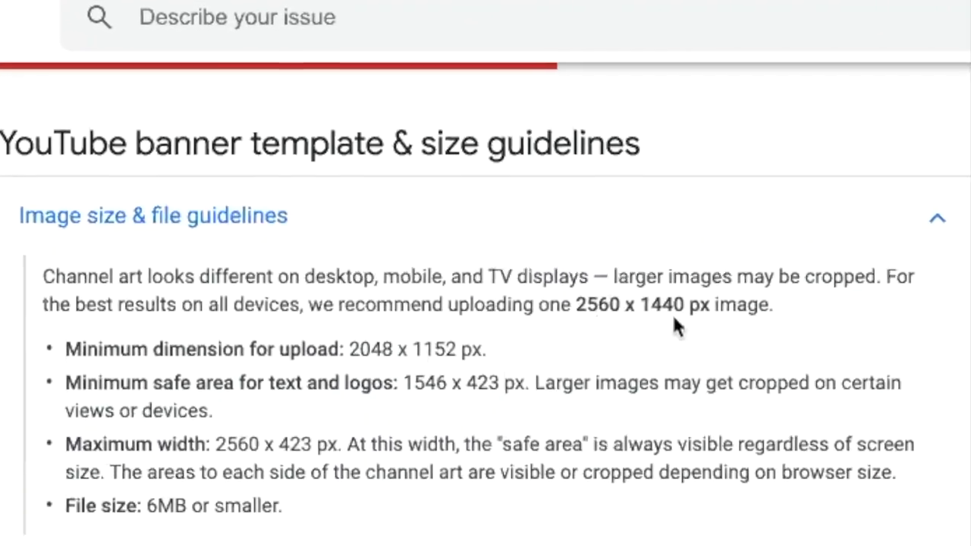
In Canva, enter custom dimensions of 2560 × 1440 px for a new design.
scroll(414, 168, down, 2)
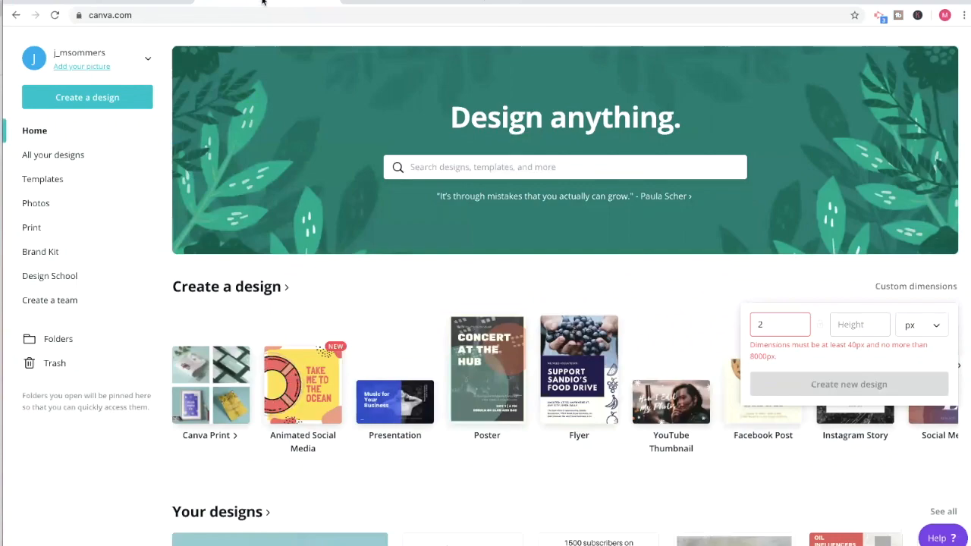
key(BackSpace)
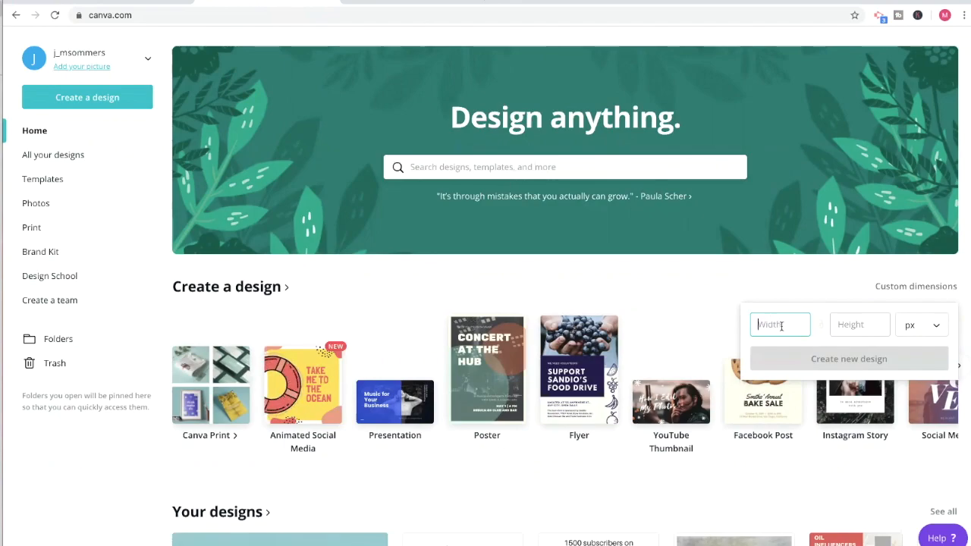
text(2560)
click(856, 326)
text(141)
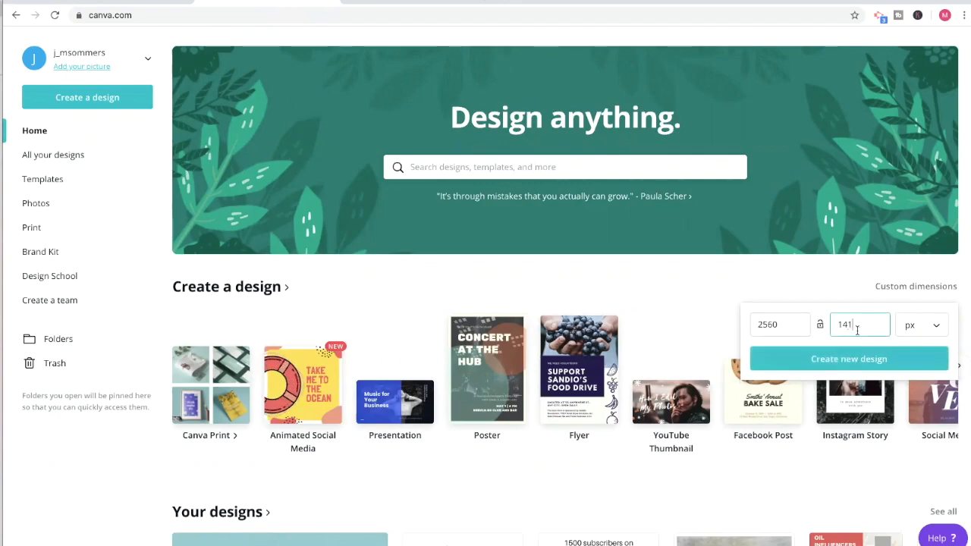
text(40)
key(BackSpace)
key(BackSpace)
key(BackSpace)
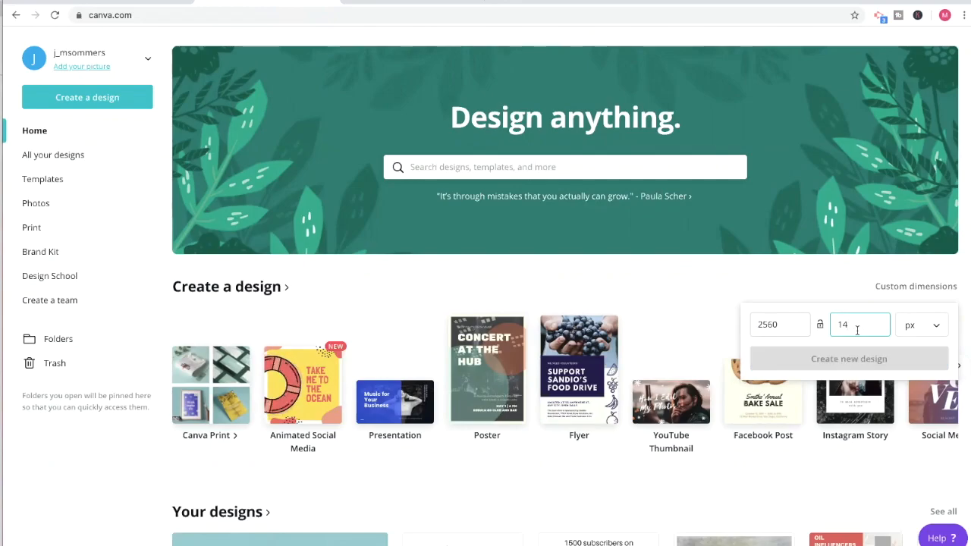
text(40)
Look through the YouTube Channel Art templates, and create the blank design at the entered custom dimensions.
scroll(672, 327, down, 2)
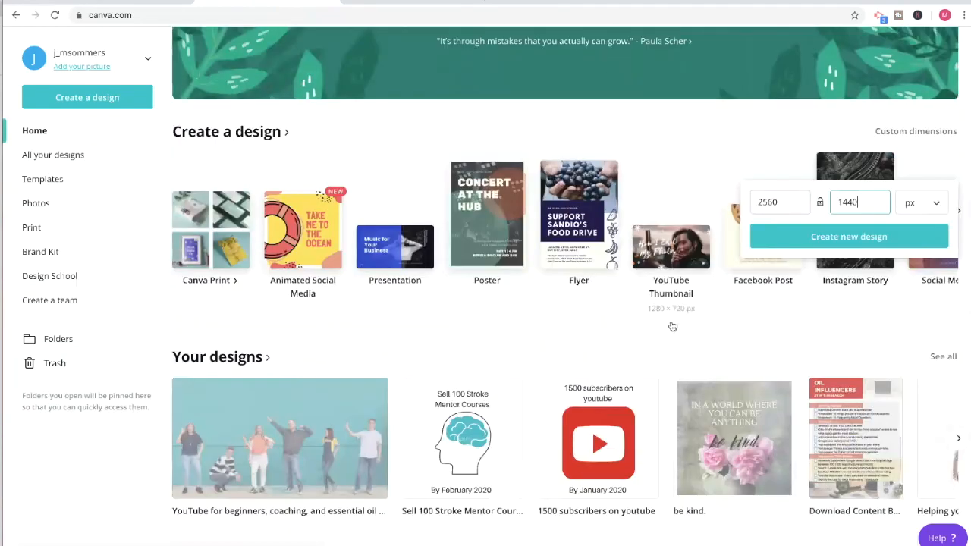
scroll(672, 326, down, 12)
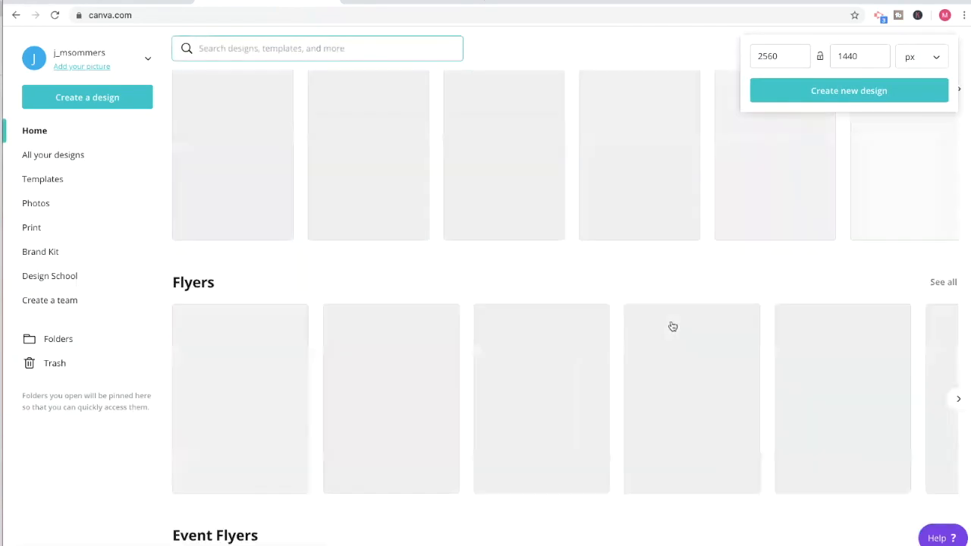
scroll(672, 326, down, 16)
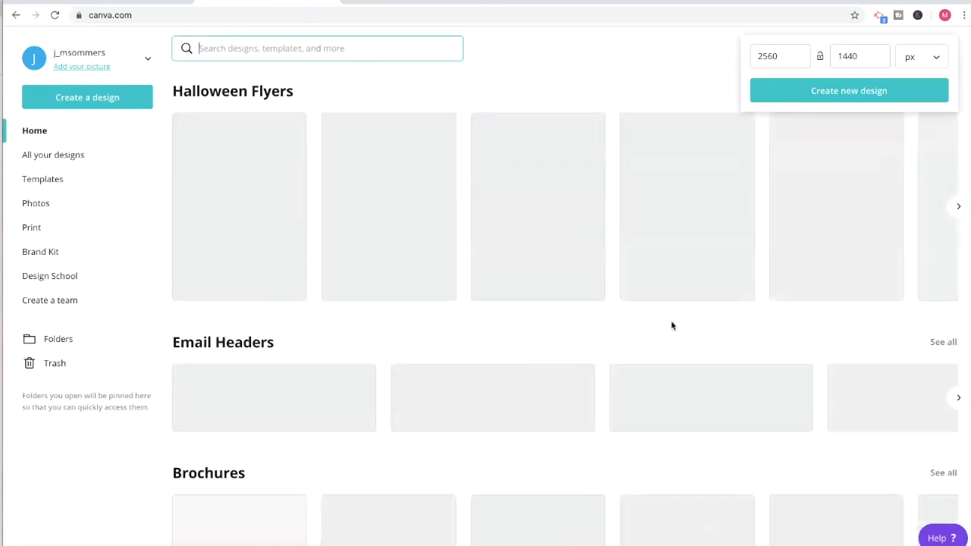
scroll(671, 326, down, 15)
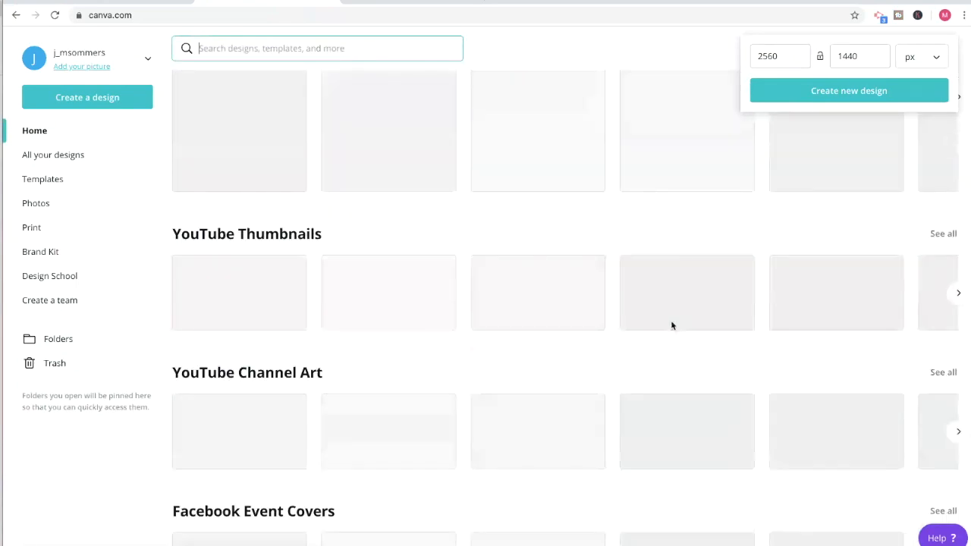
scroll(672, 325, down, 2)
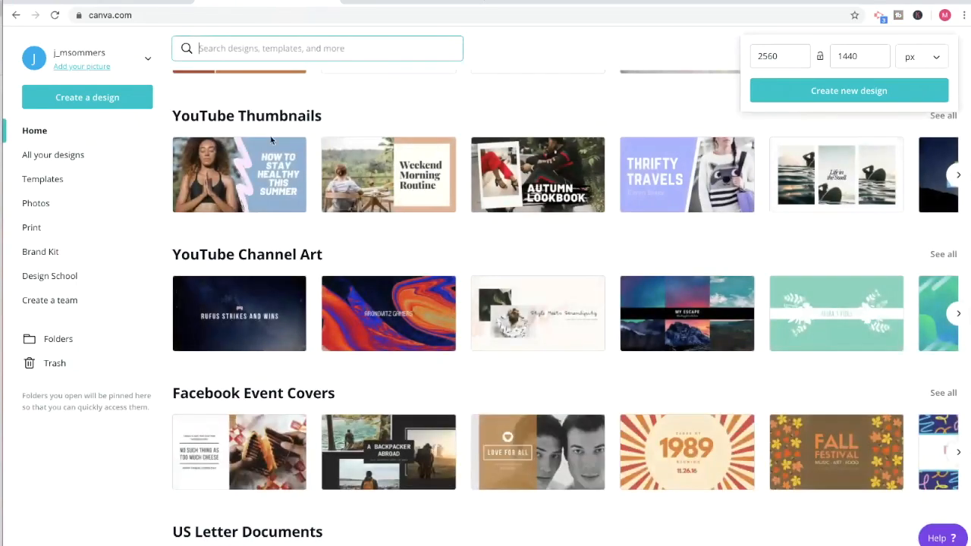
scroll(463, 336, right, 10)
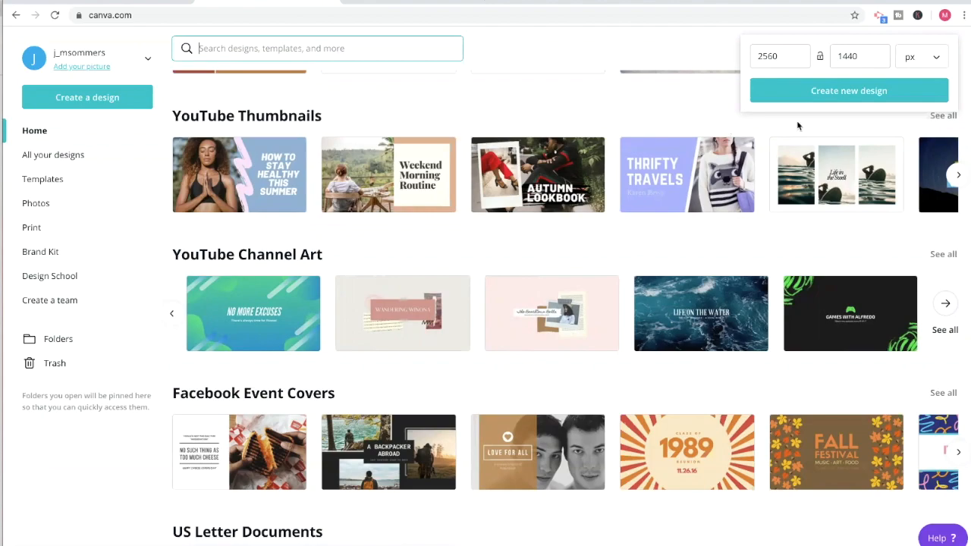
click(832, 98)
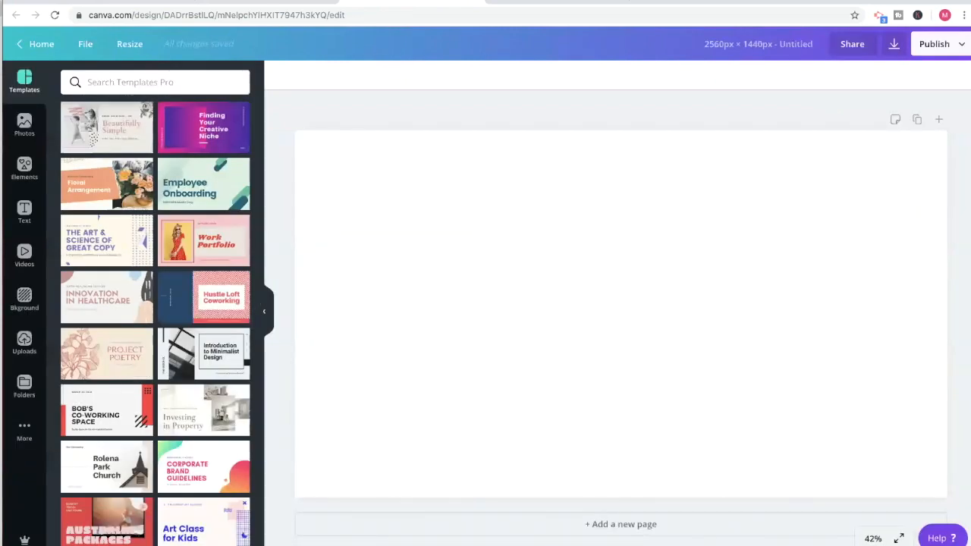
Add the group photo from the Family folder to the blank design.
click(25, 386)
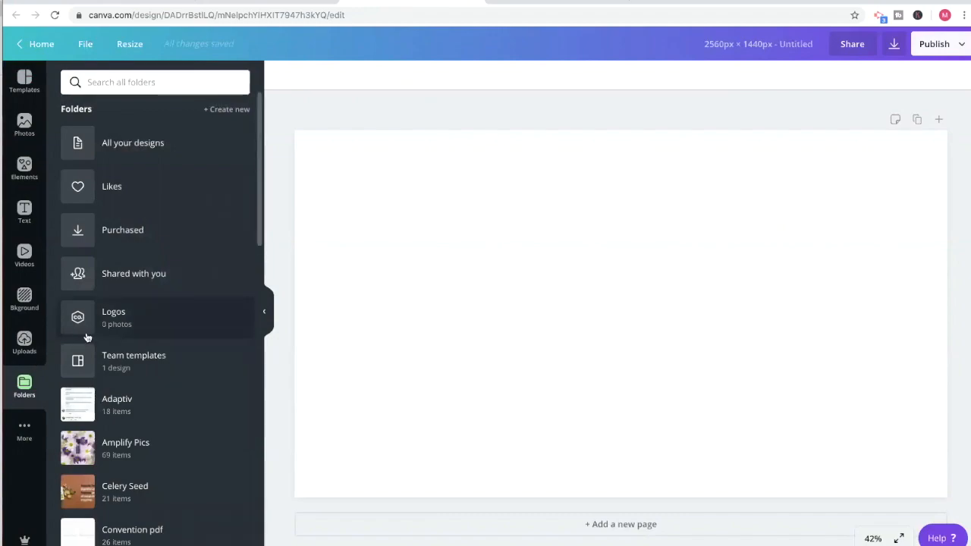
scroll(87, 336, down, 1)
scroll(87, 336, down, 4)
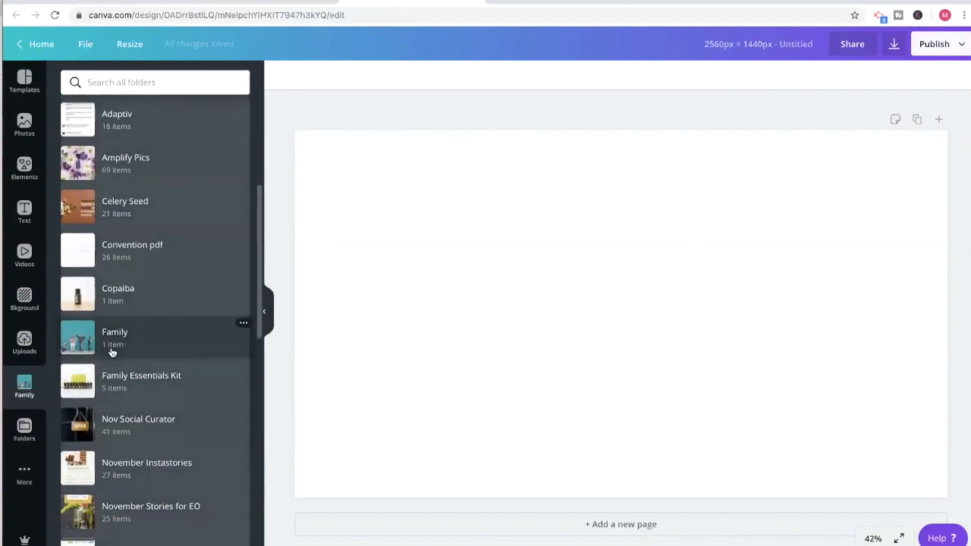
click(112, 350)
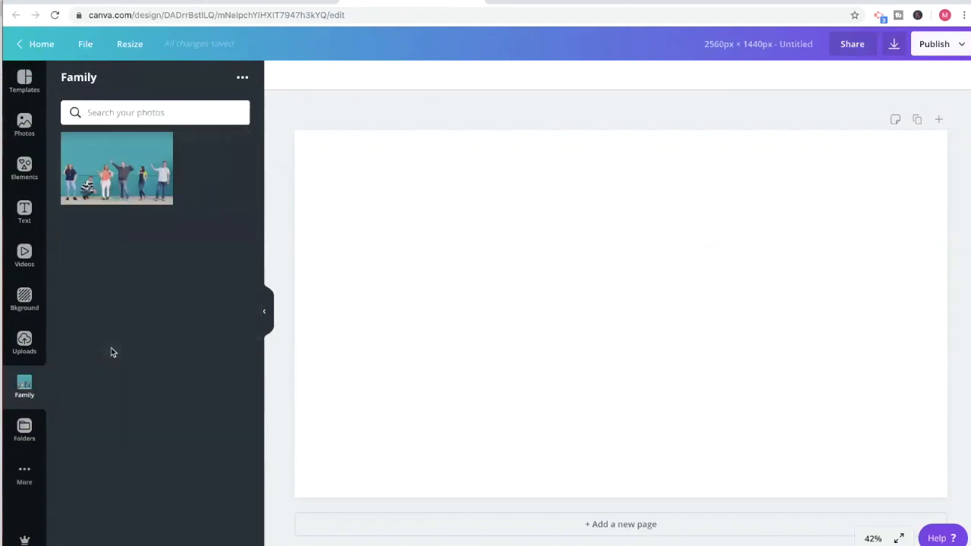
click(103, 154)
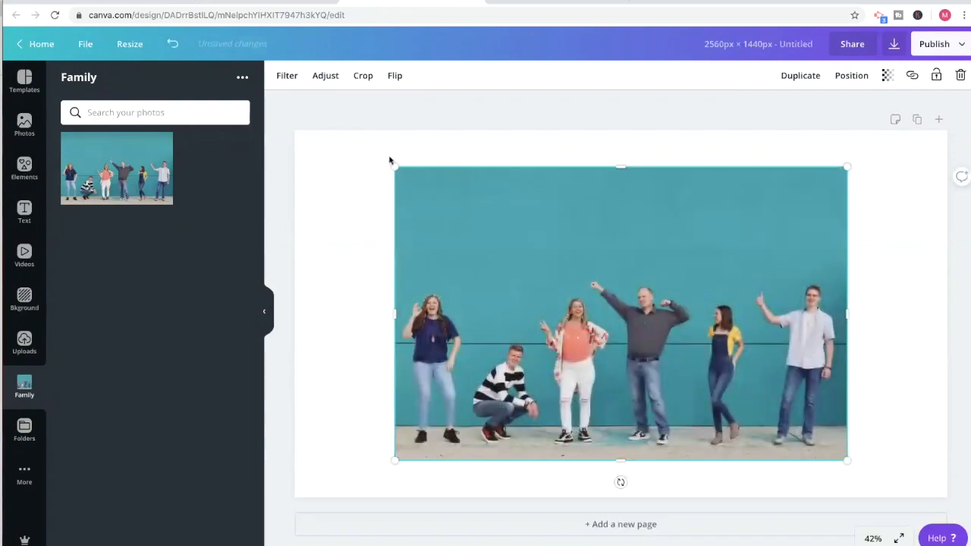
Enlarge the group photo to fill the whole canvas and shift it up so the people's feet stay in frame.
drag(395, 167, 296, 120)
drag(847, 461, 955, 522)
drag(786, 421, 787, 398)
Add the safe-area template image from the Youtube Channel Art folder on top of the photo.
click(25, 430)
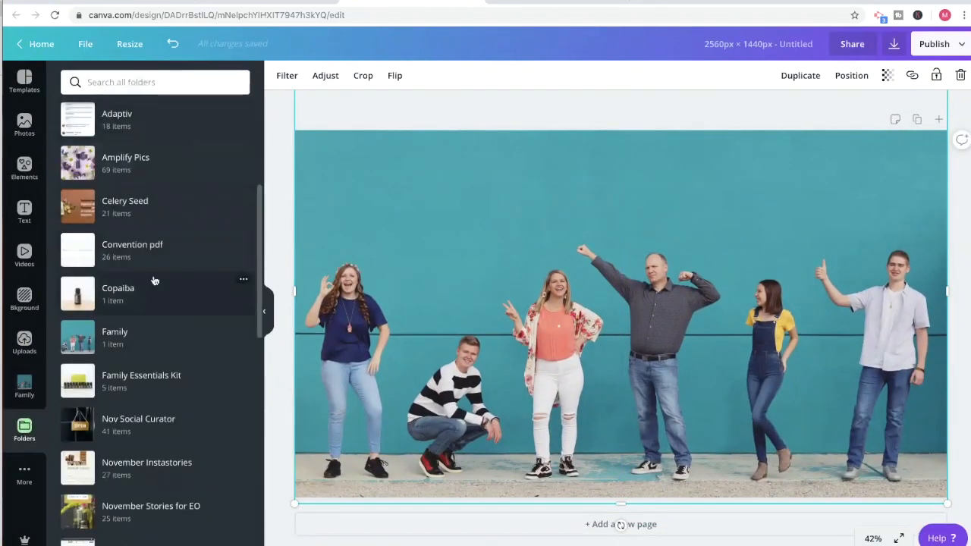
scroll(152, 277, down, 5)
scroll(154, 281, down, 5)
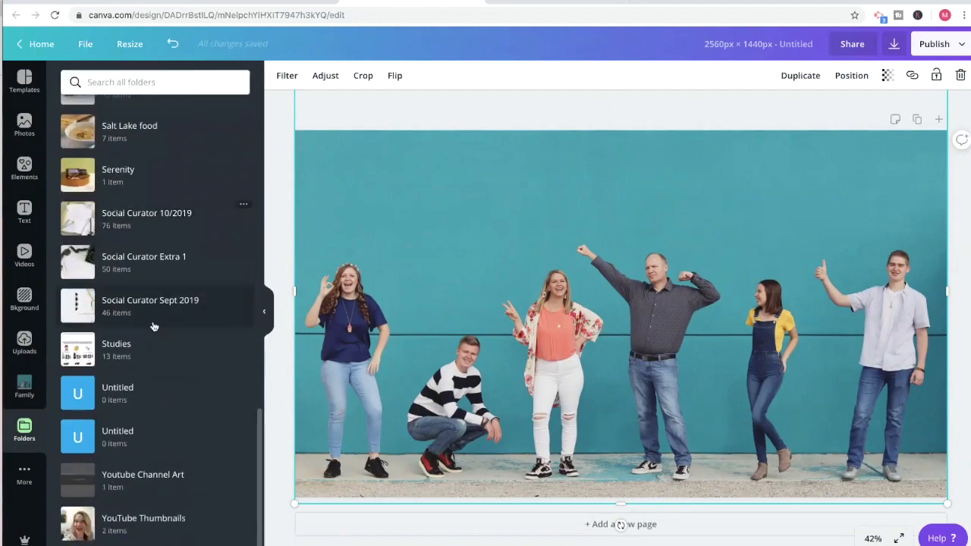
click(134, 474)
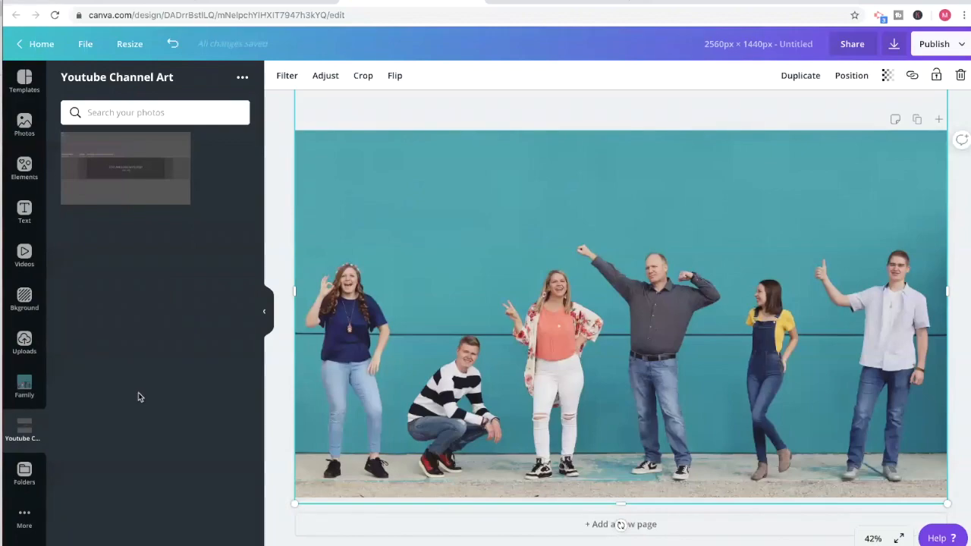
click(115, 194)
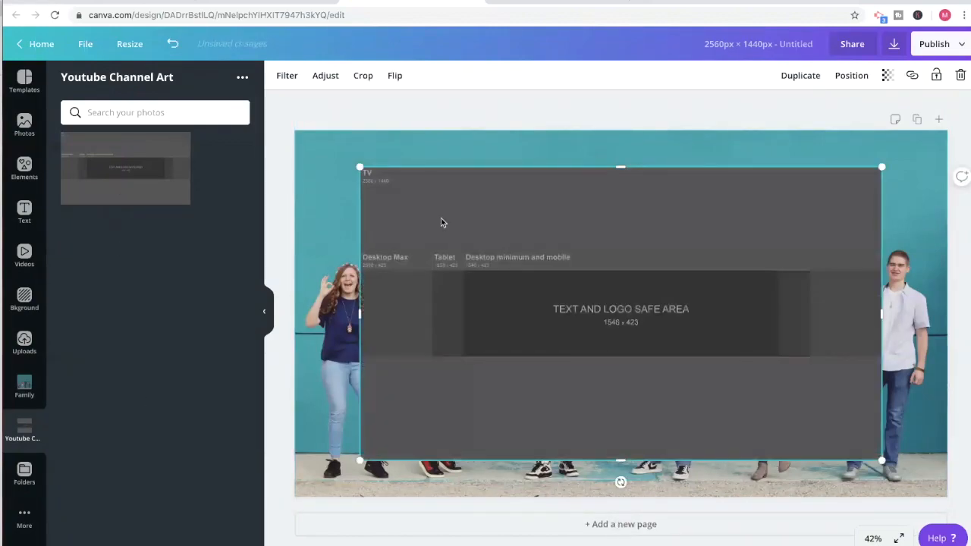
Stretch the safe-area template image over nearly the whole canvas and set its transparency to 61.
drag(359, 167, 297, 137)
drag(883, 461, 938, 496)
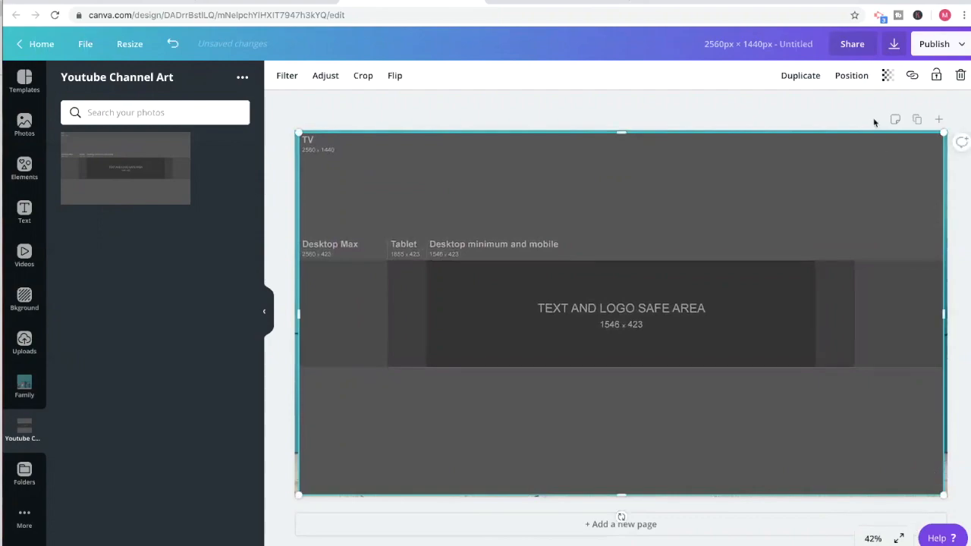
click(886, 76)
drag(863, 107, 828, 114)
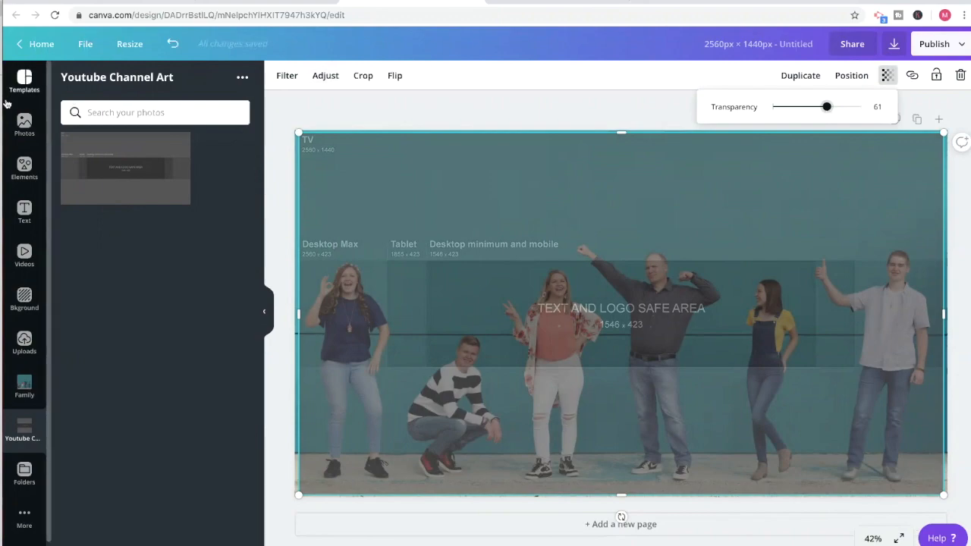
Add a grey square element and reshape it into a wide rectangle centred horizontally inside the text and logo safe area.
click(24, 169)
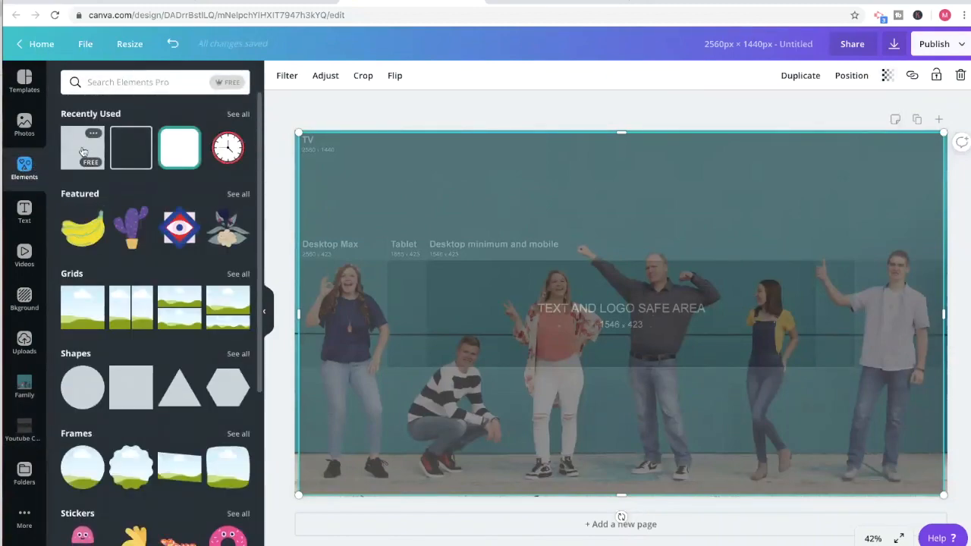
click(85, 156)
drag(621, 167, 618, 309)
drag(476, 381, 544, 394)
drag(654, 460, 653, 355)
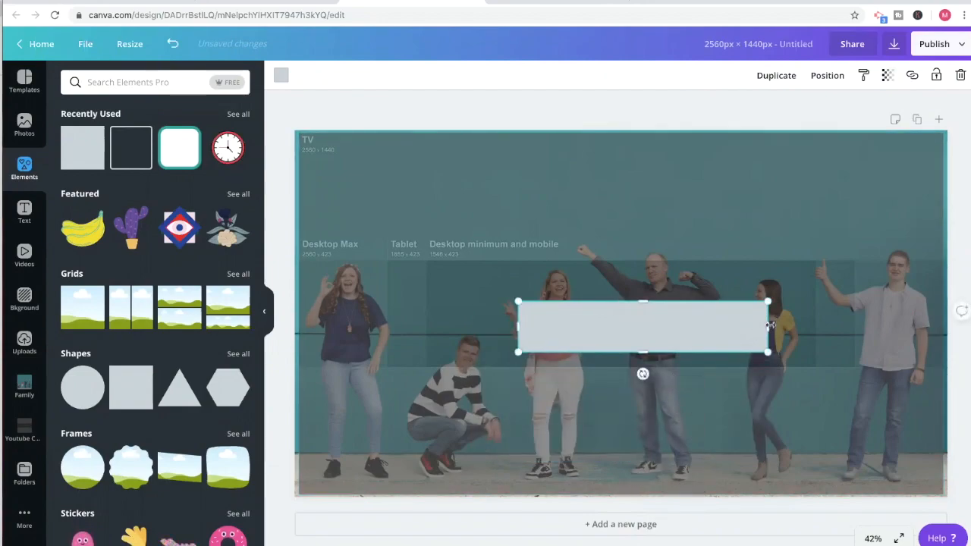
drag(770, 326, 745, 327)
drag(518, 326, 524, 325)
mouse_move(596, 330)
mouse_down()
mouse_move(597, 310)
mouse_move(595, 325)
mouse_move(576, 327)
mouse_move(580, 312)
mouse_move(583, 326)
mouse_up()
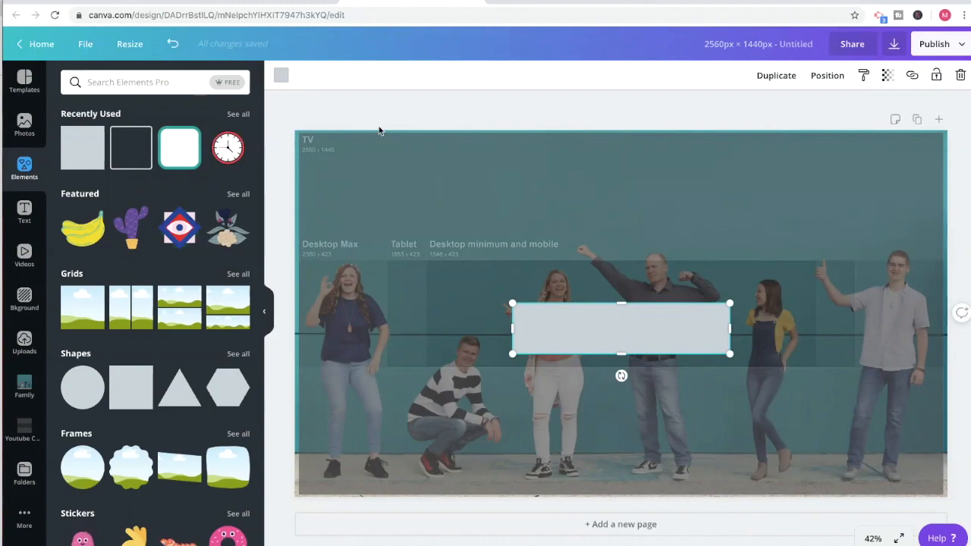
Delete the semi-transparent safe-area template image from the design.
click(373, 198)
key(Delete)
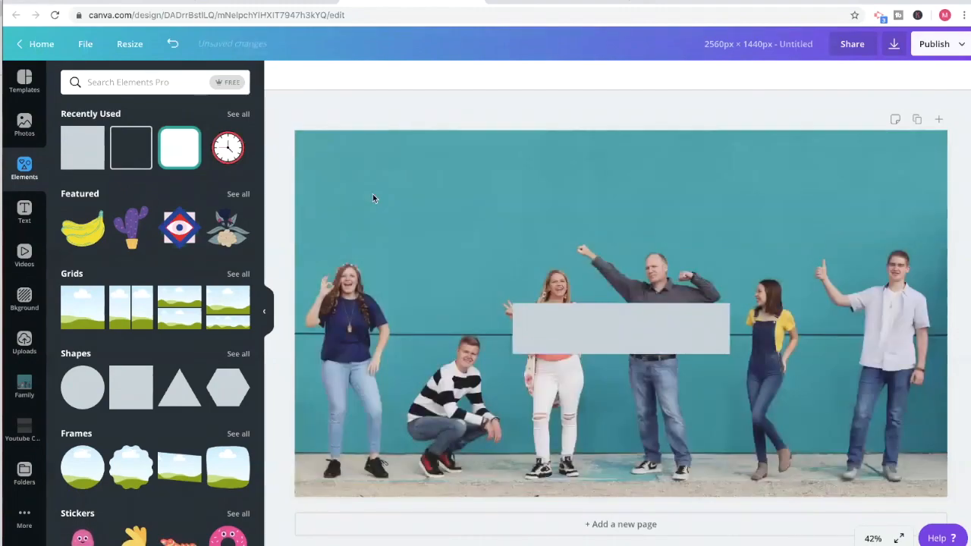
Set the rectangle's transparency to 79 and recolour it with the medium-light pink from the TEOC palette.
click(614, 333)
click(281, 75)
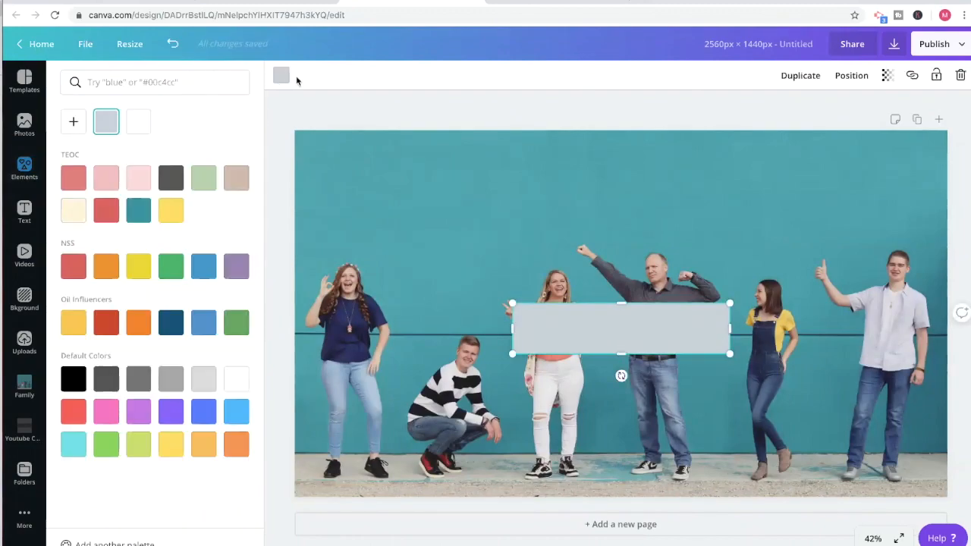
click(106, 213)
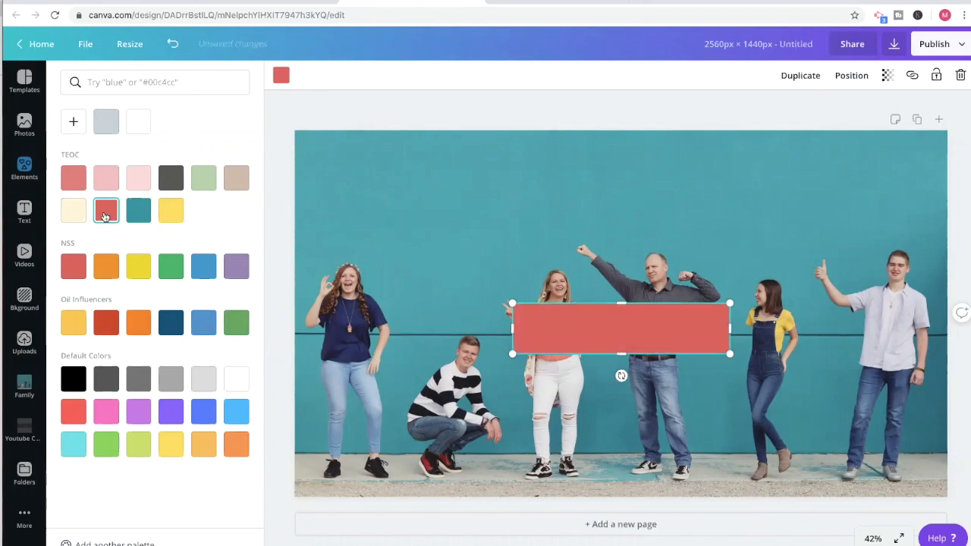
click(887, 75)
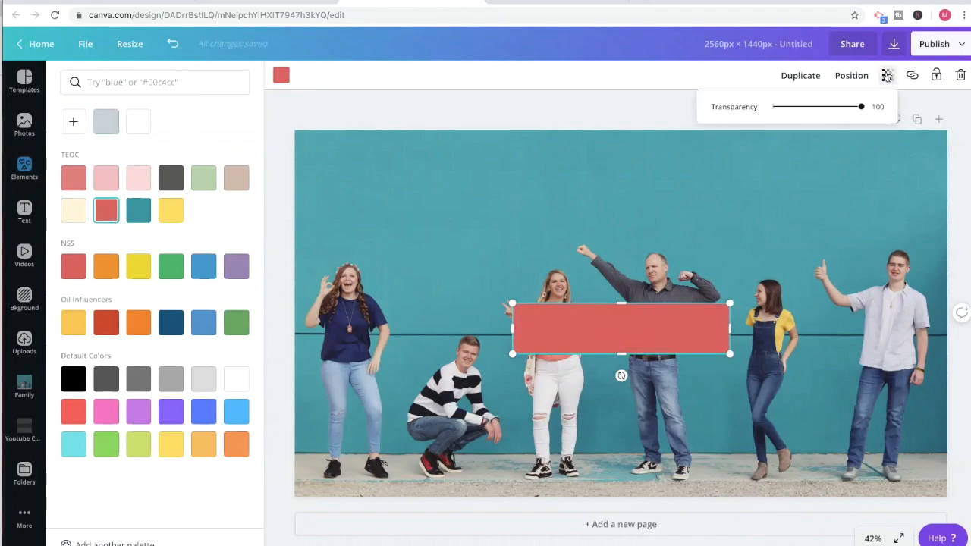
drag(858, 110, 844, 118)
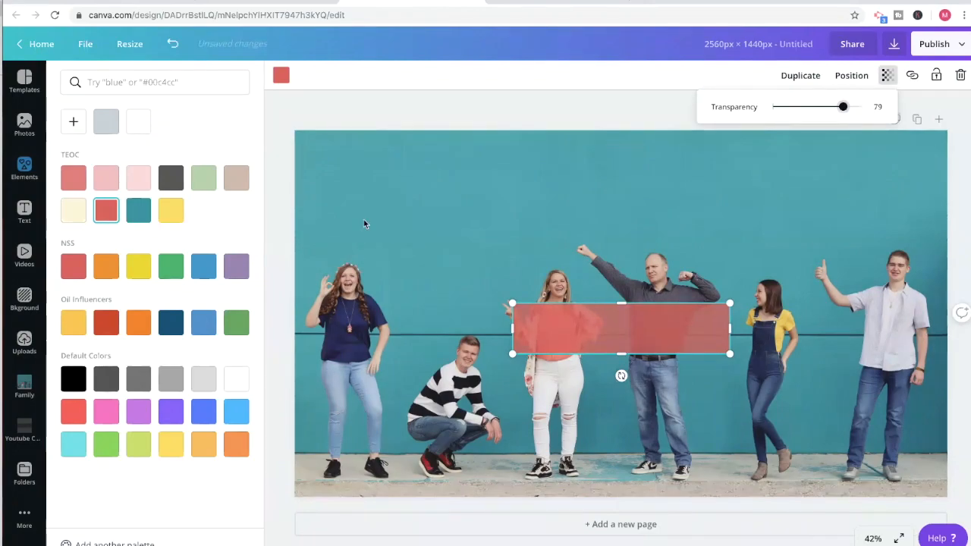
click(139, 182)
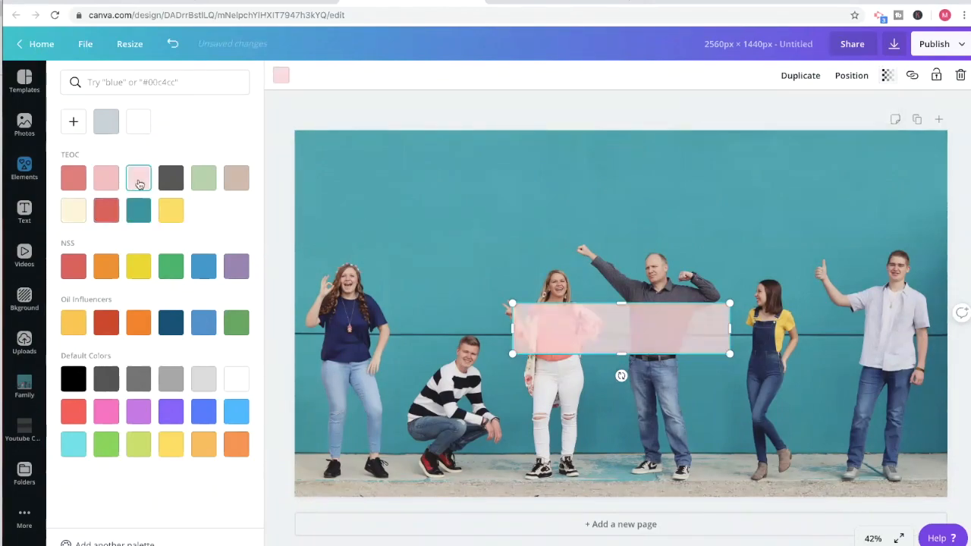
click(105, 186)
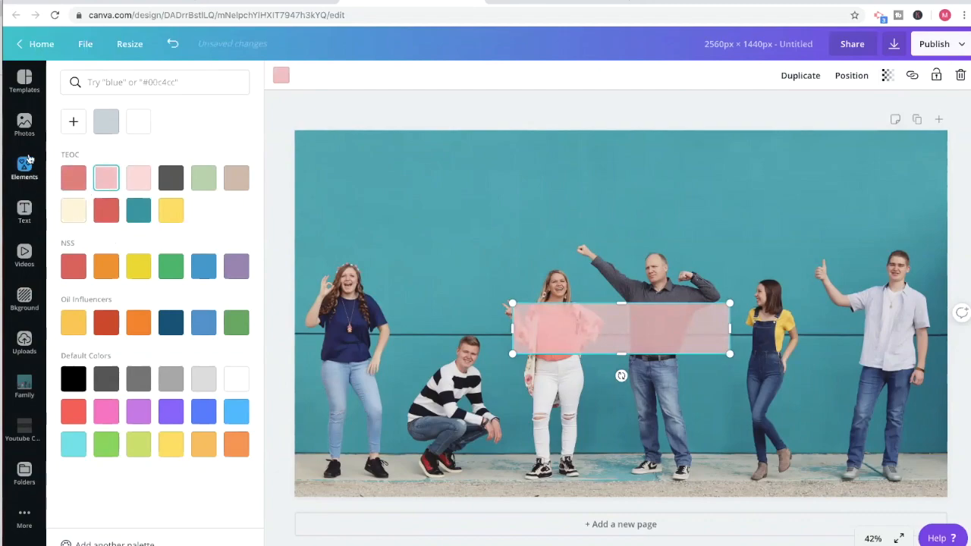
Browse the font combinations and add the centred name-over-"Swimming Instructor" combination to the pink bar.
click(26, 211)
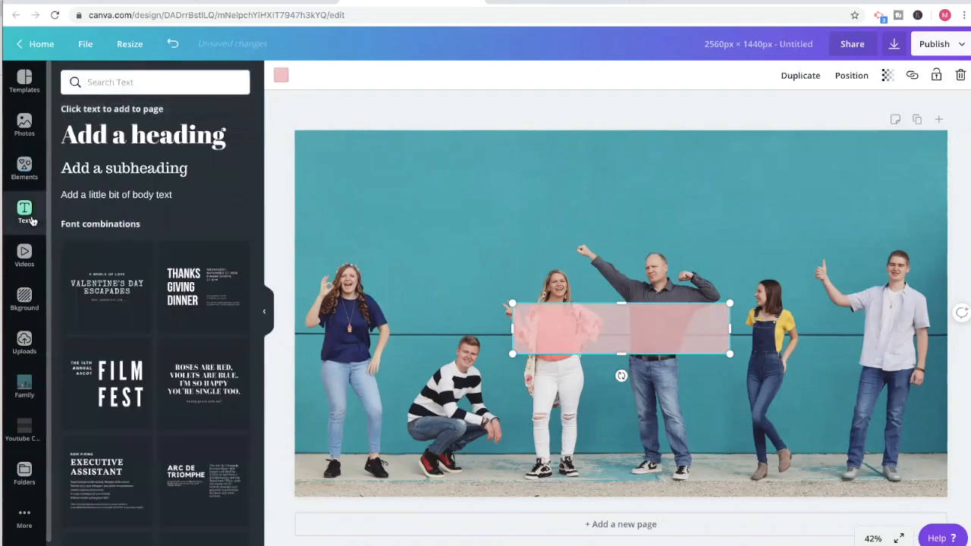
scroll(91, 321, down, 3)
scroll(92, 321, down, 5)
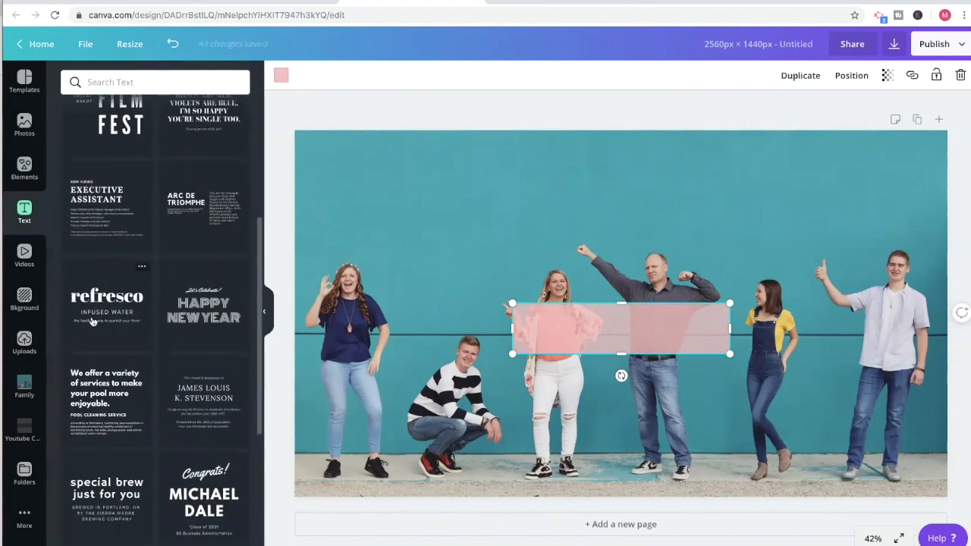
scroll(92, 321, down, 1)
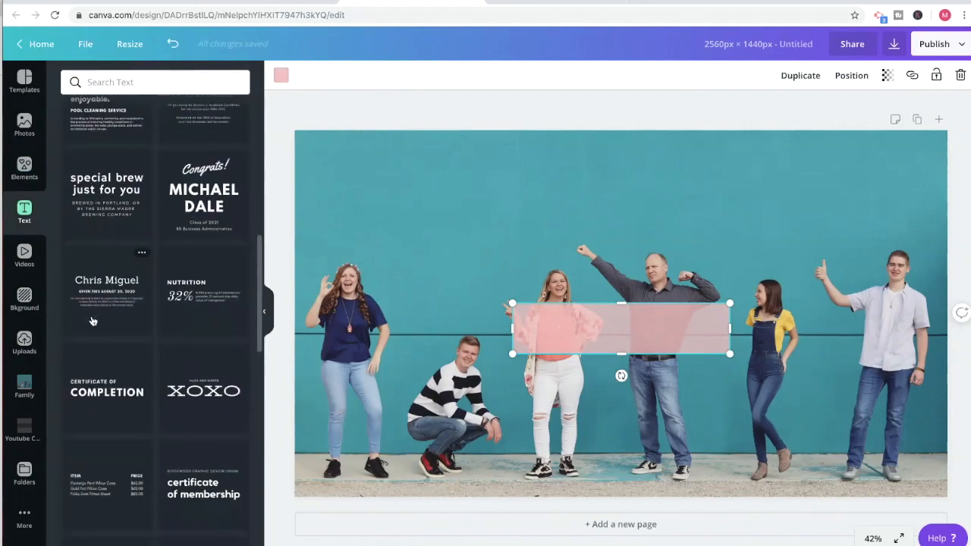
scroll(92, 321, down, 10)
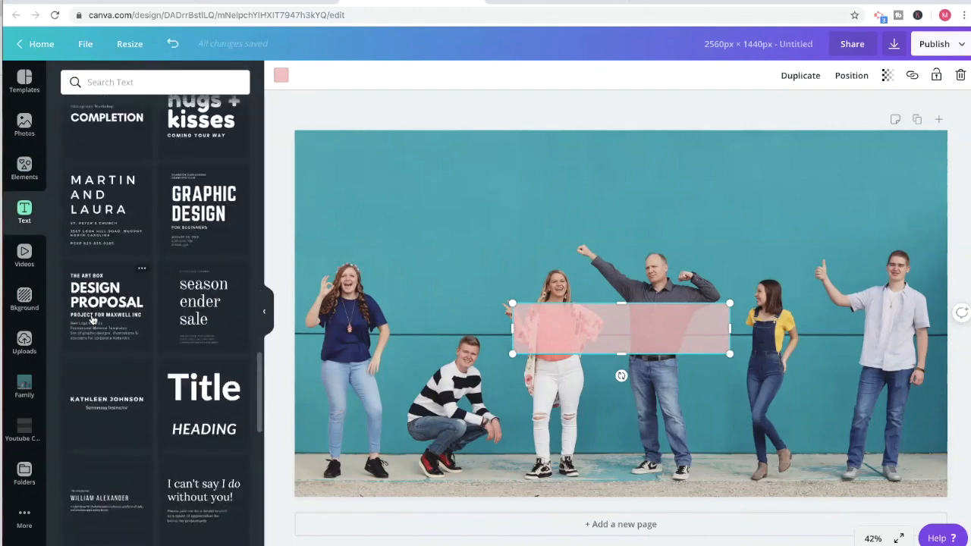
scroll(92, 319, down, 3)
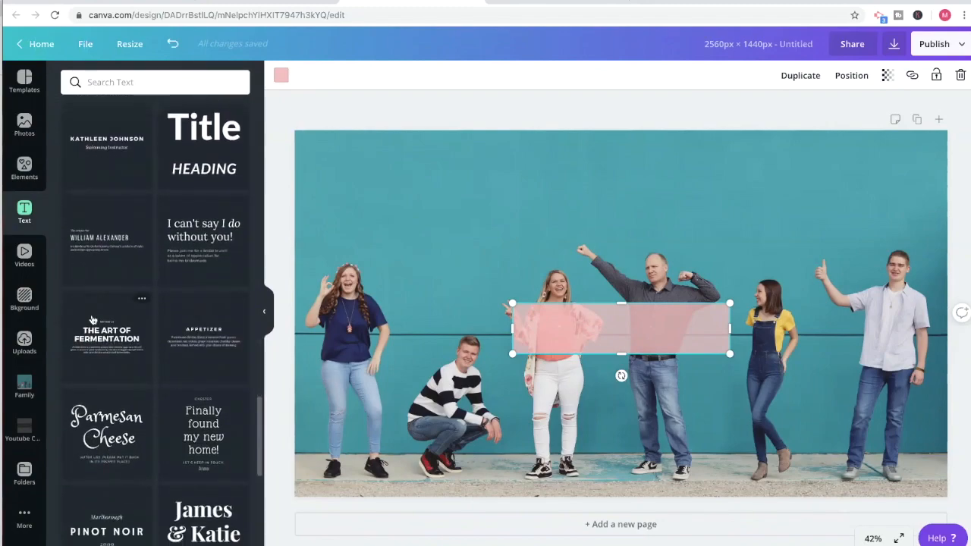
click(106, 147)
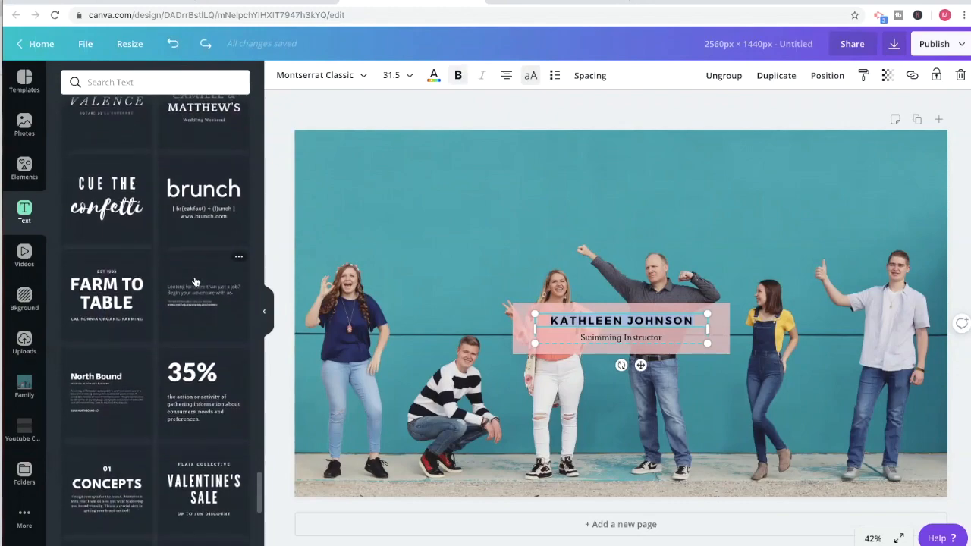
Add the "MORE THAN I SHOULD" font combination to the banner and move it just above the pink bar.
scroll(195, 282, down, 3)
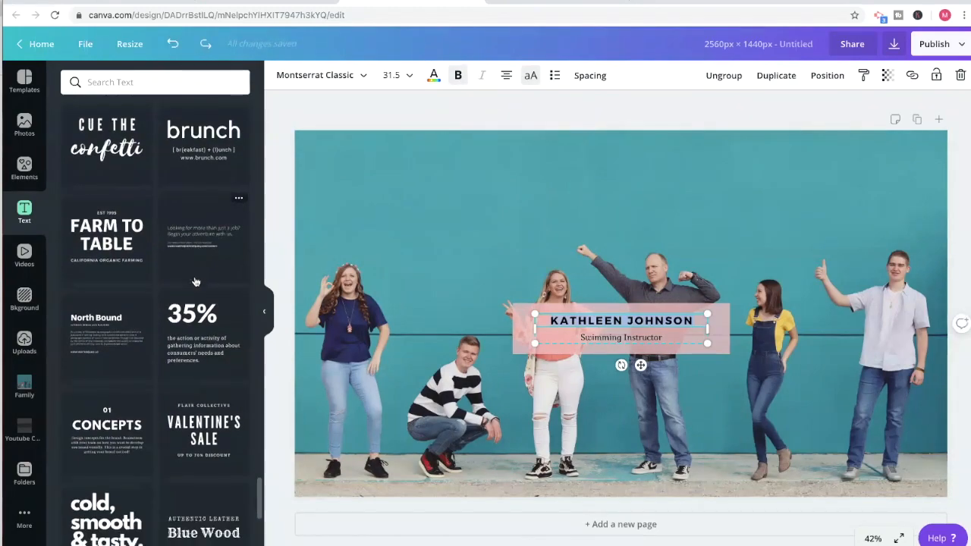
scroll(195, 282, down, 2)
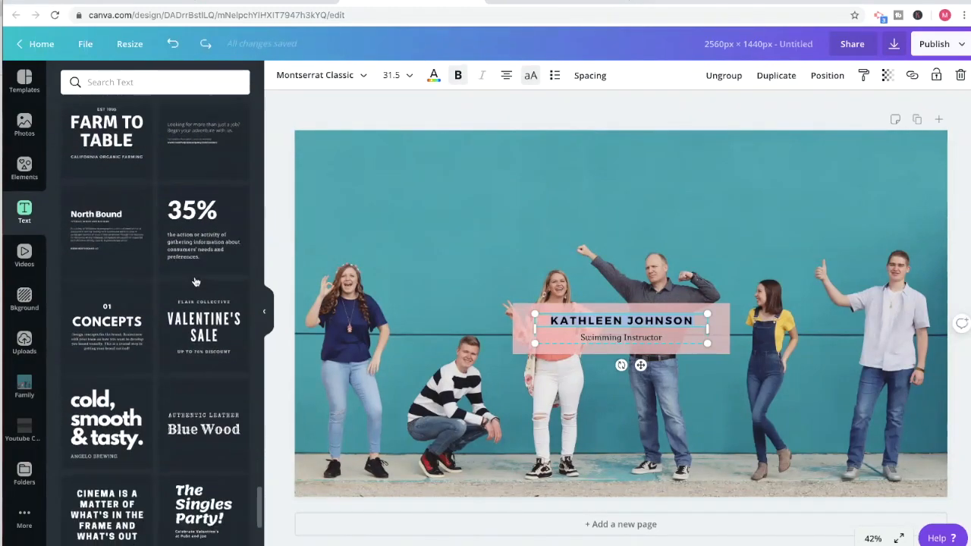
scroll(195, 282, down, 10)
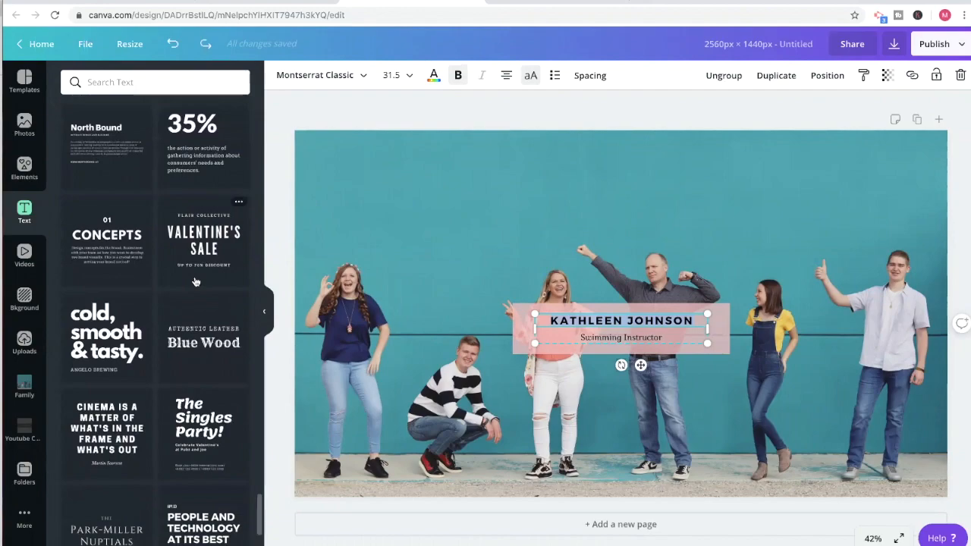
scroll(195, 282, down, 15)
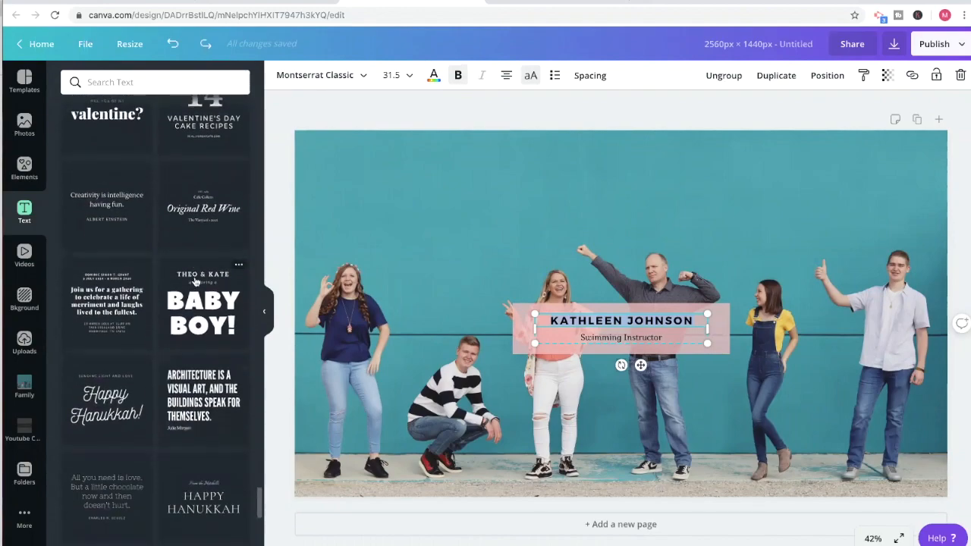
scroll(195, 282, down, 4)
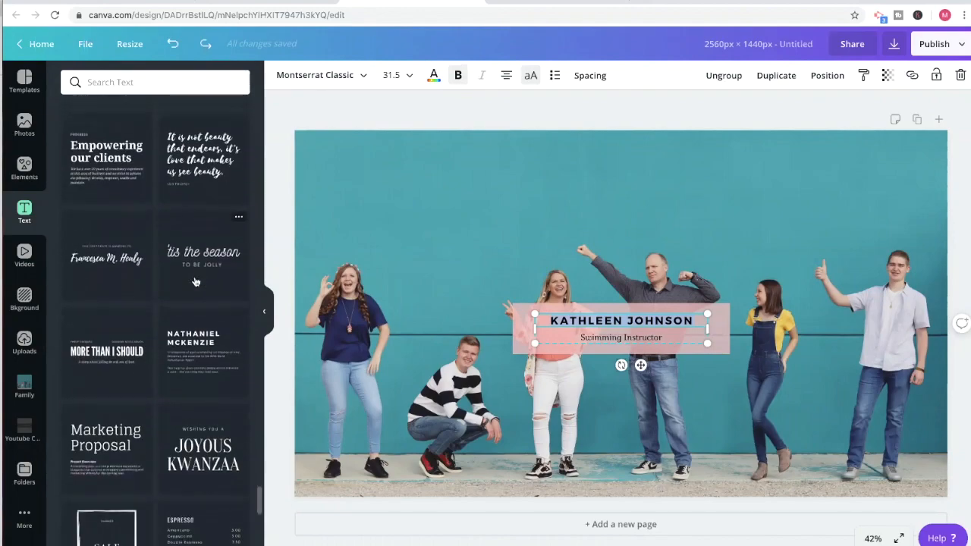
click(130, 332)
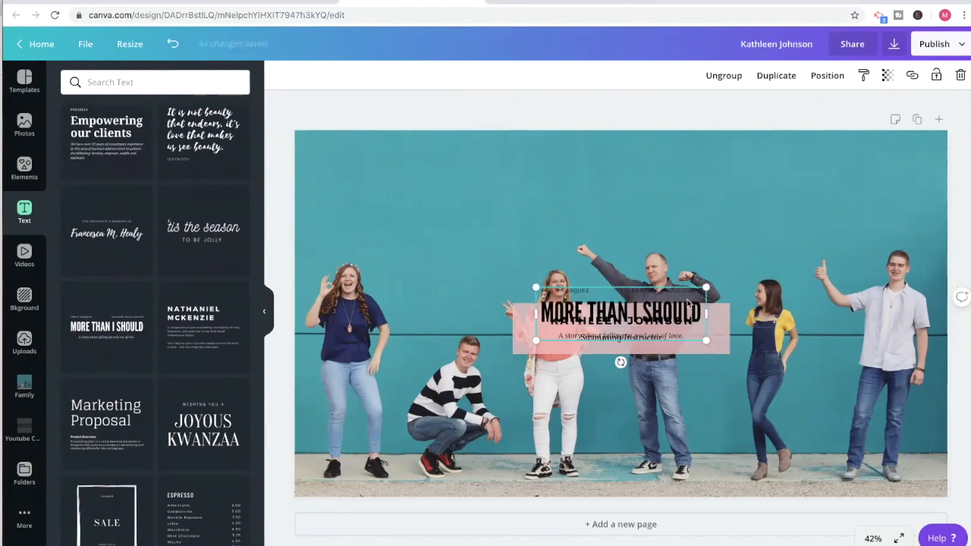
drag(692, 315, 692, 275)
Delete the placeholder name and the "Swimming Instructor" line from the pink bar.
click(631, 328)
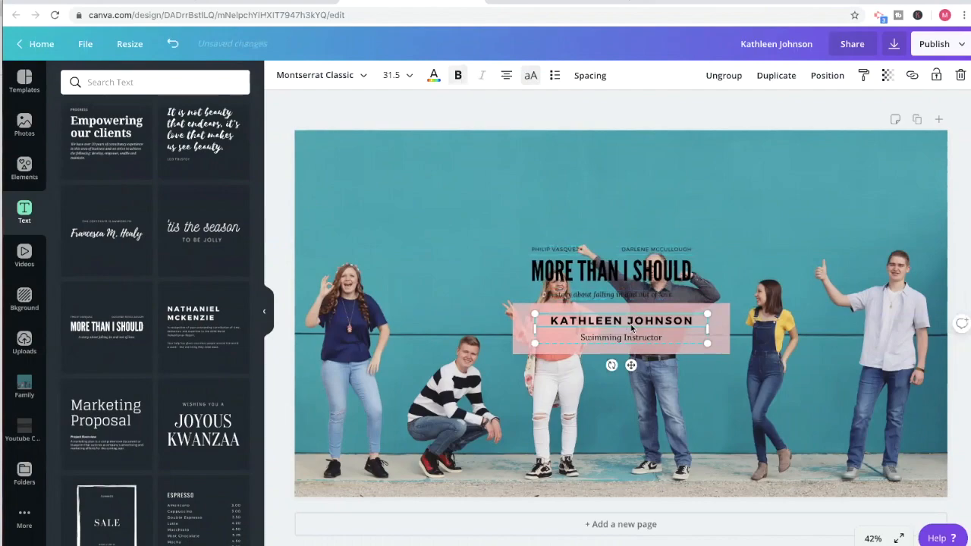
key(Delete)
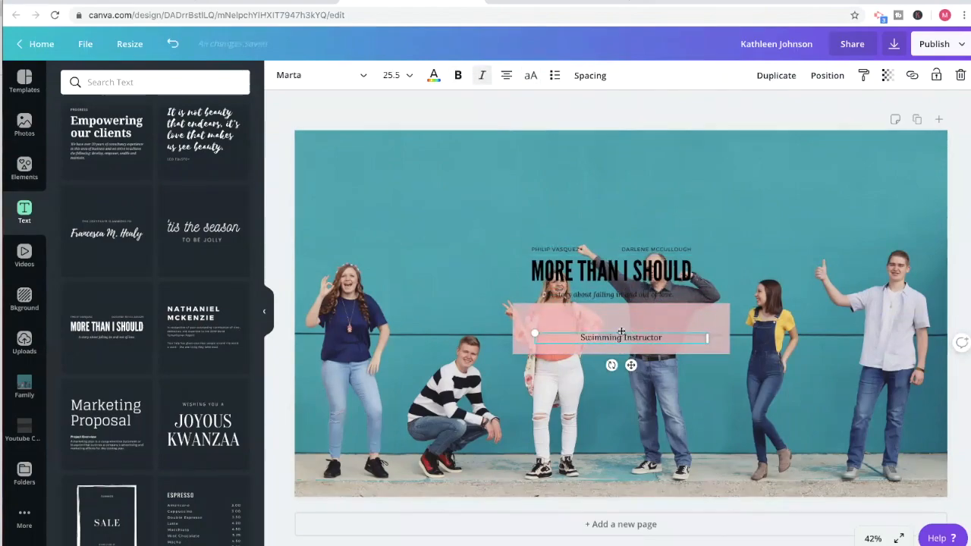
click(621, 338)
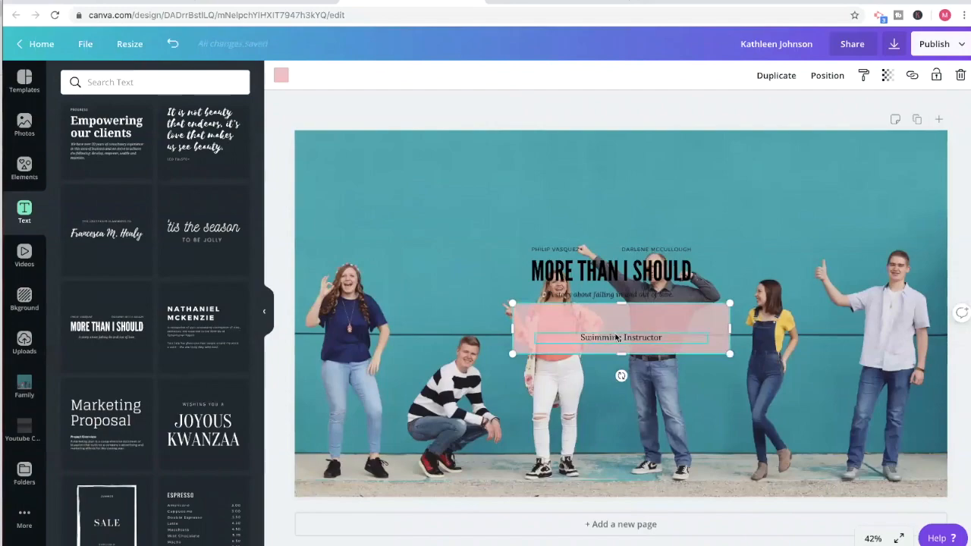
click(616, 337)
key(Delete)
Centre the "MORE THAN I SHOULD" text group on the pink bar and delete its two small name lines.
drag(603, 281, 612, 335)
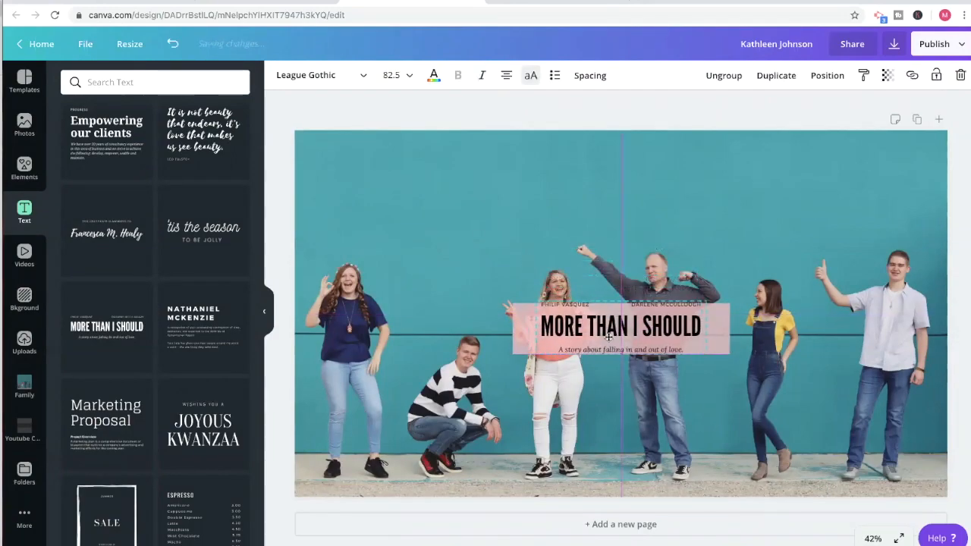
click(567, 305)
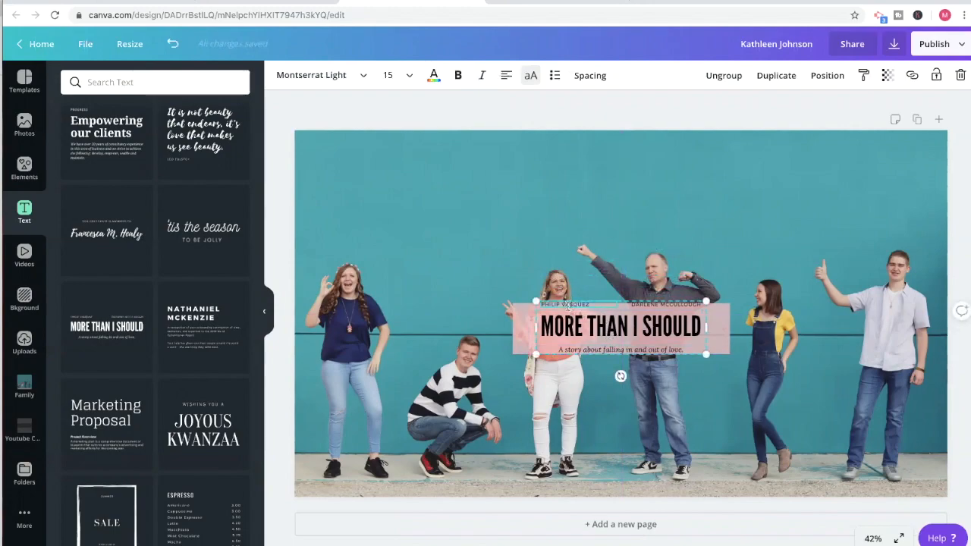
key(Delete)
key(Delete)
Replace the headline with "YOUTUBE FOR BEGINNERS, COACHING, AND ESSENTIAL OIL TIPS" and set its font size to 42.
click(635, 331)
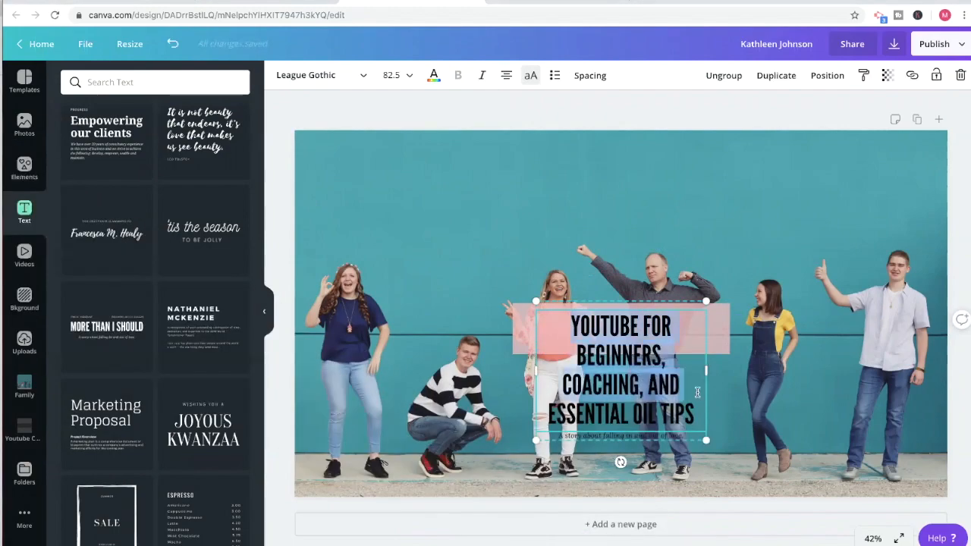
drag(571, 326, 694, 422)
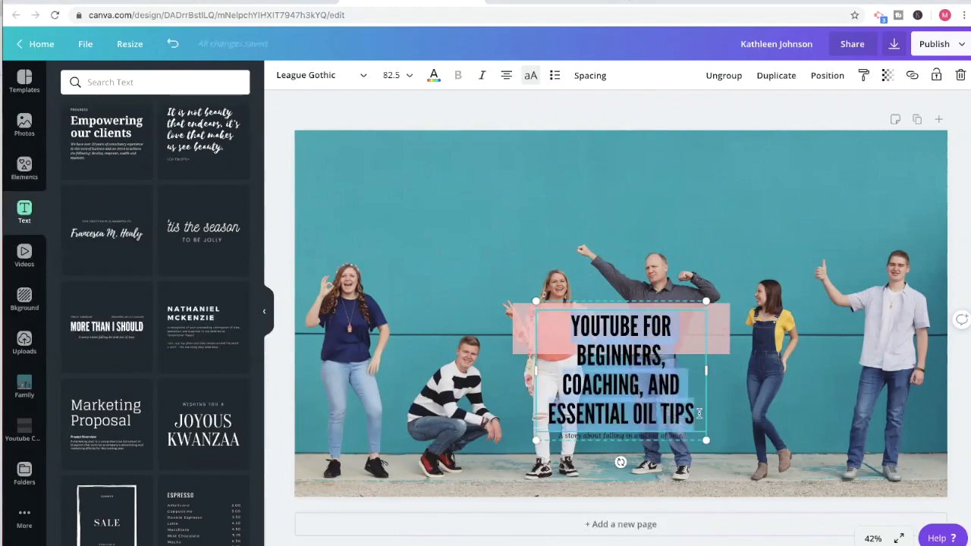
click(401, 79)
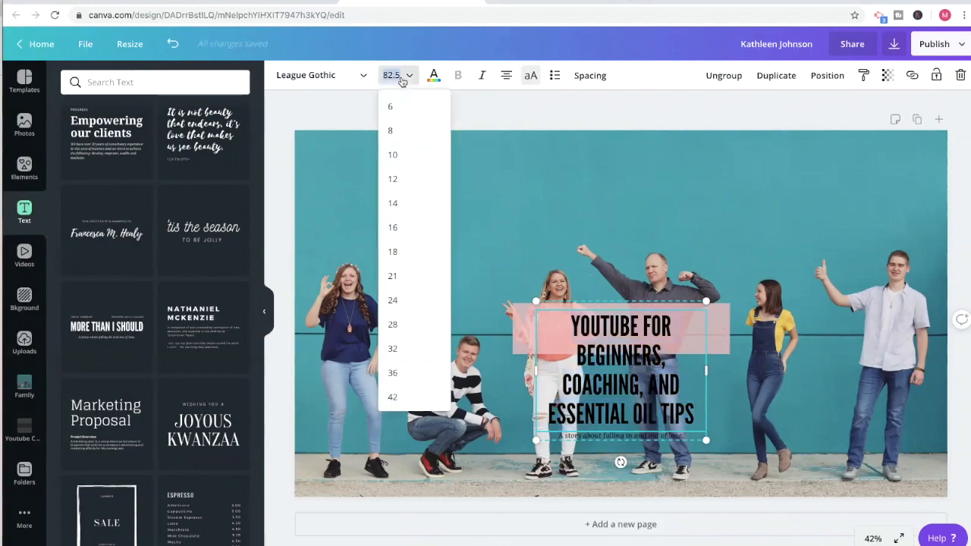
click(398, 251)
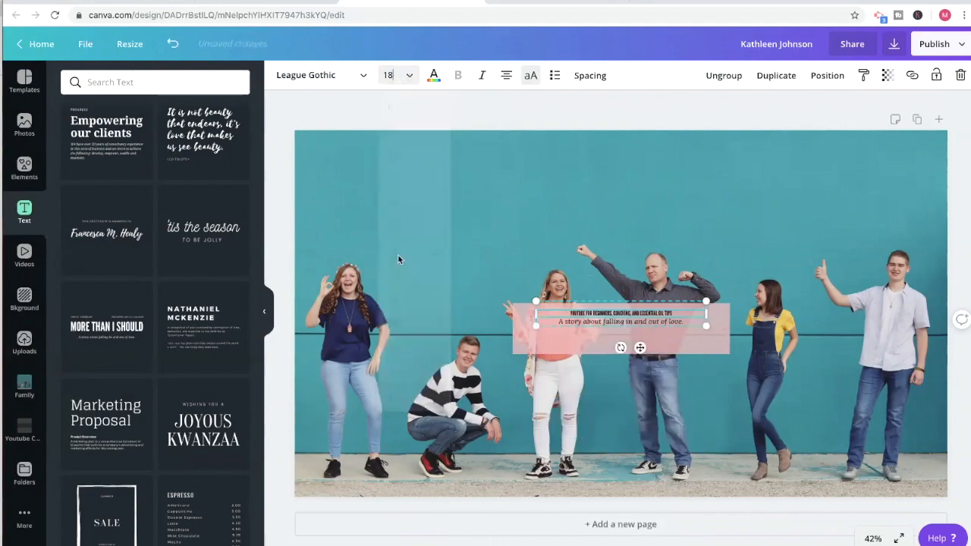
click(396, 76)
click(406, 349)
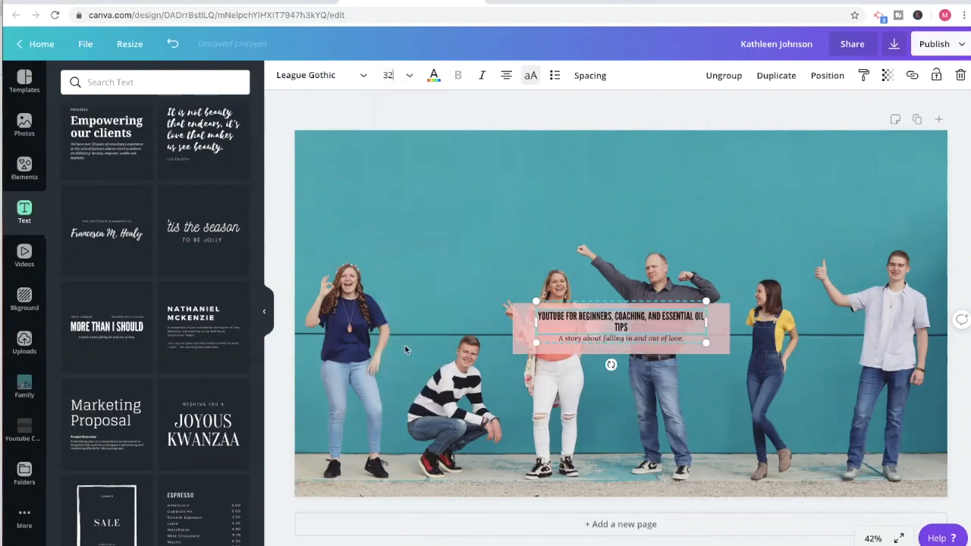
click(409, 77)
click(408, 303)
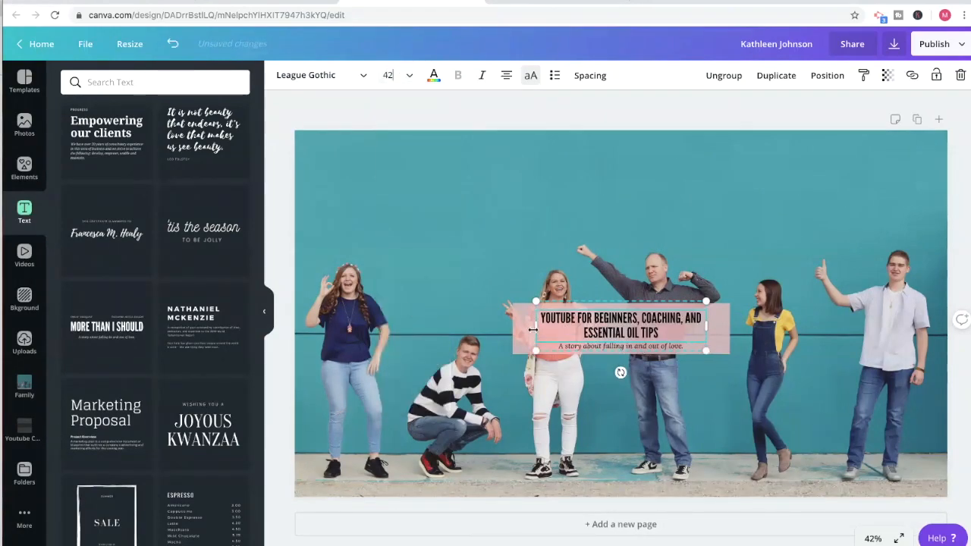
Widen the headline's text box to nearly the full width of the pink bar and set its font size to 48.
drag(533, 328, 517, 328)
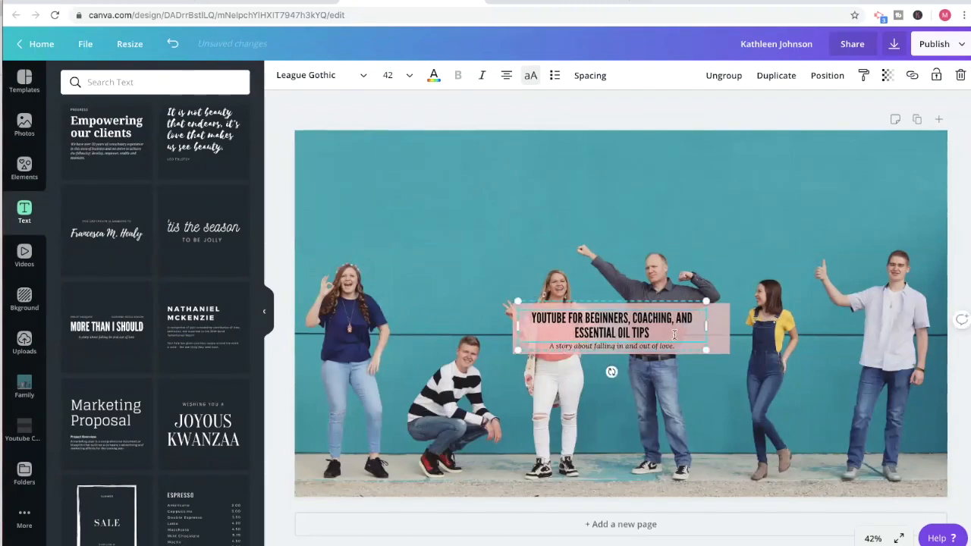
drag(706, 327, 726, 332)
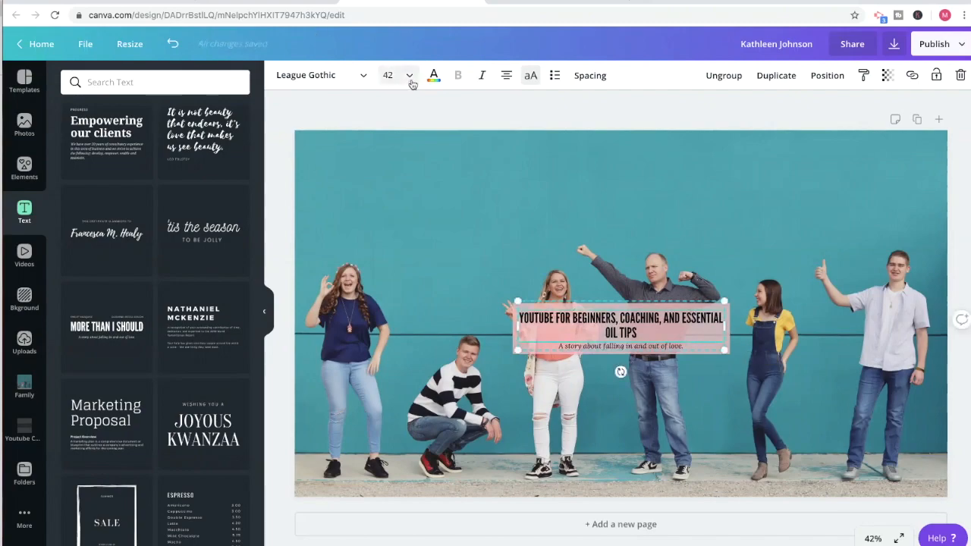
click(409, 76)
click(404, 277)
click(405, 279)
drag(610, 337, 610, 332)
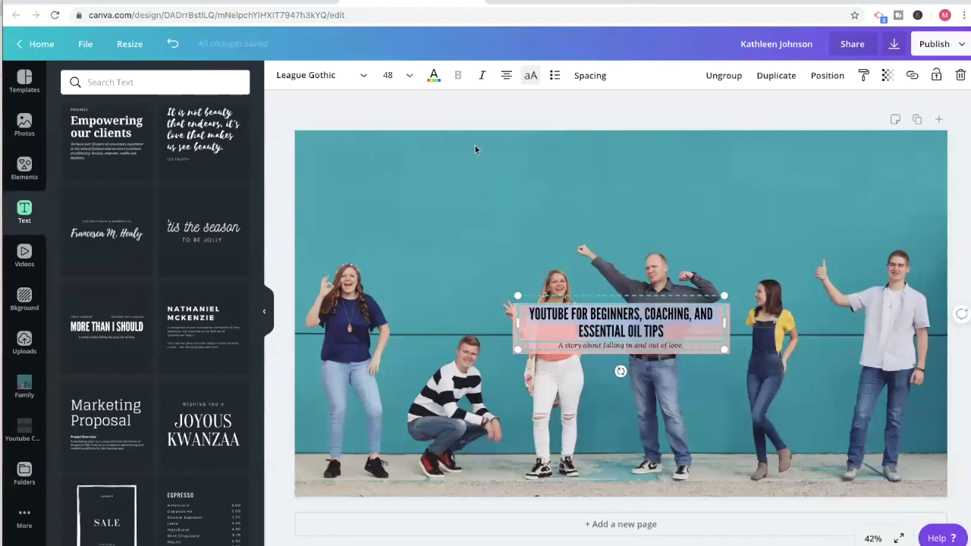
Colour the whole headline white.
click(433, 76)
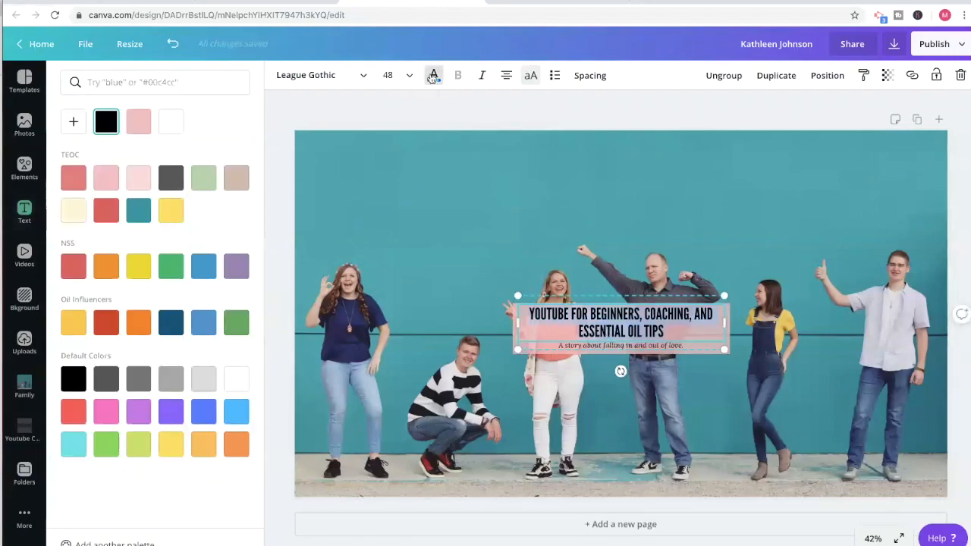
click(166, 131)
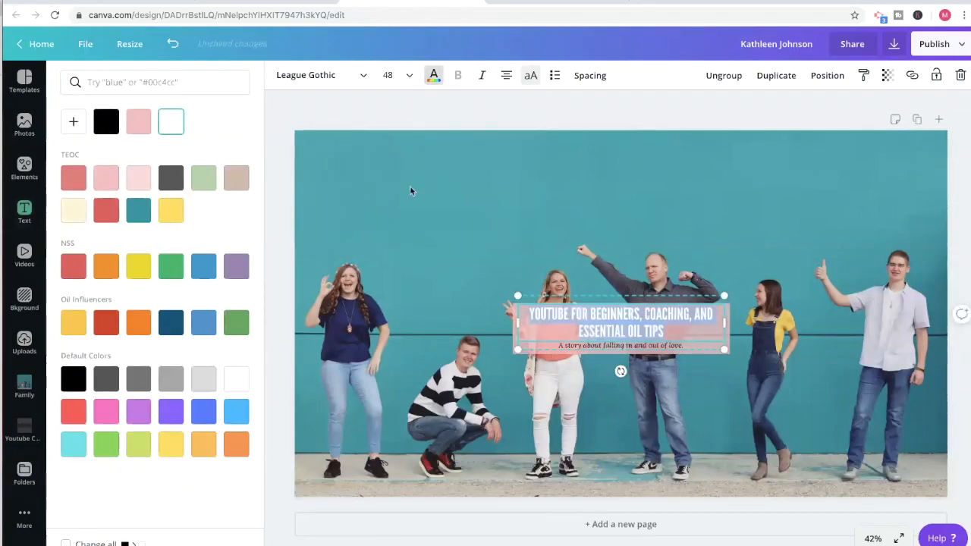
click(409, 186)
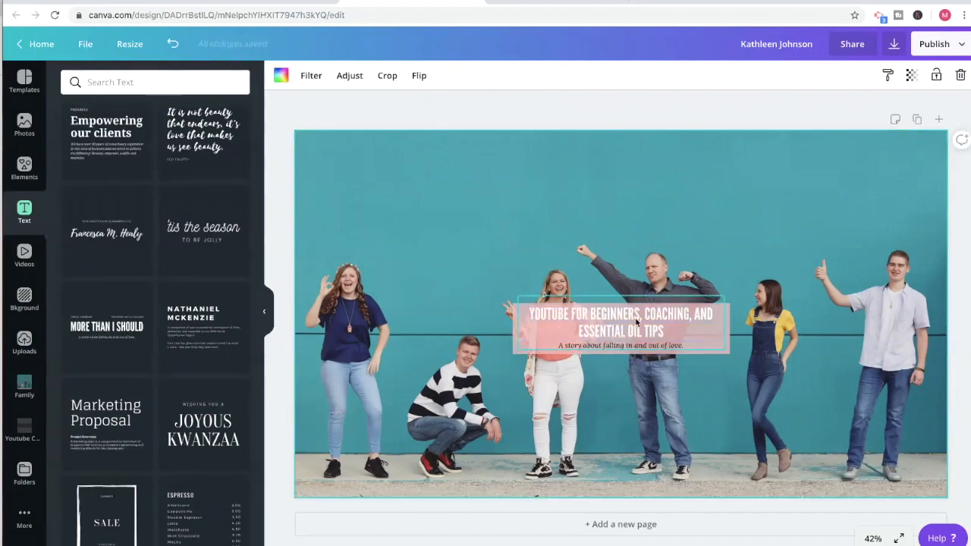
Recolour only the word "YOUTUBE" in the headline with the red from the Oil Influencers palette.
click(550, 323)
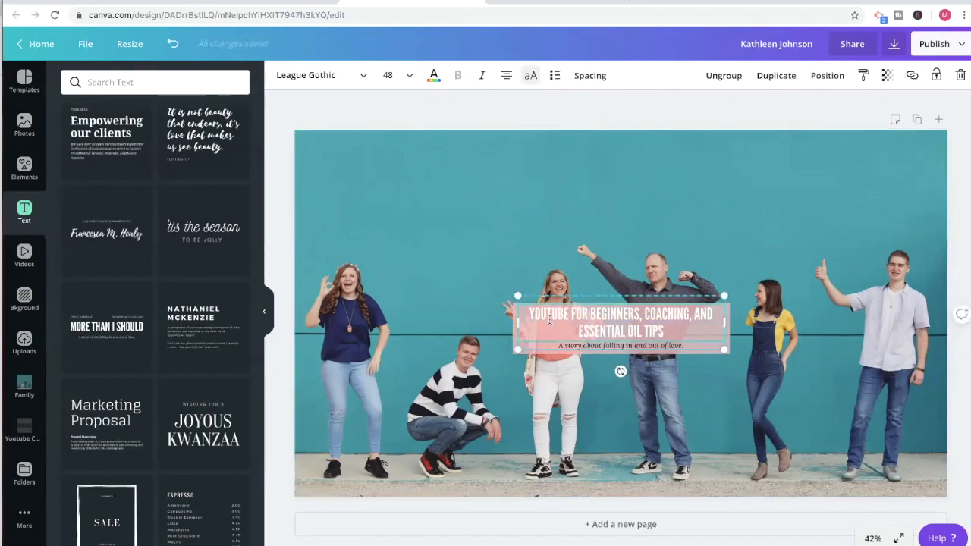
click(433, 75)
click(107, 218)
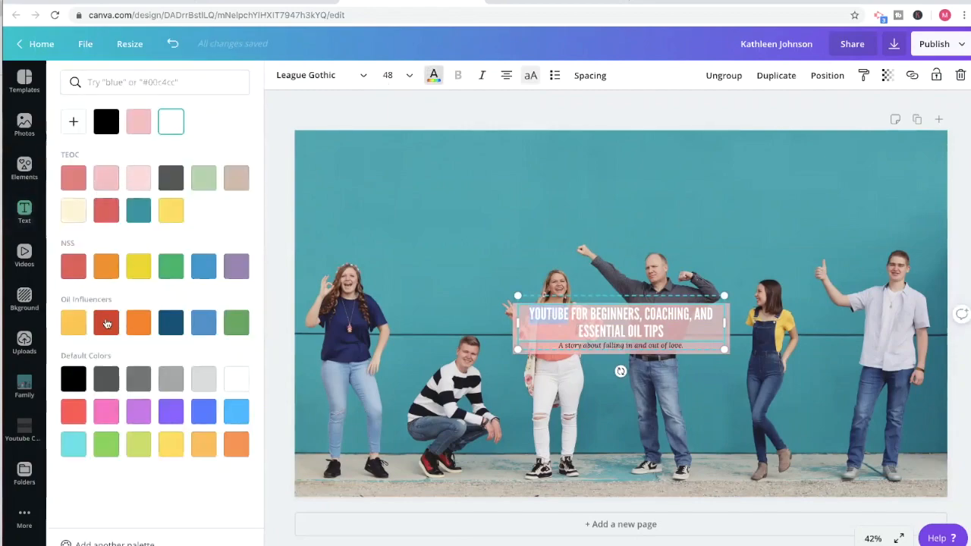
click(472, 266)
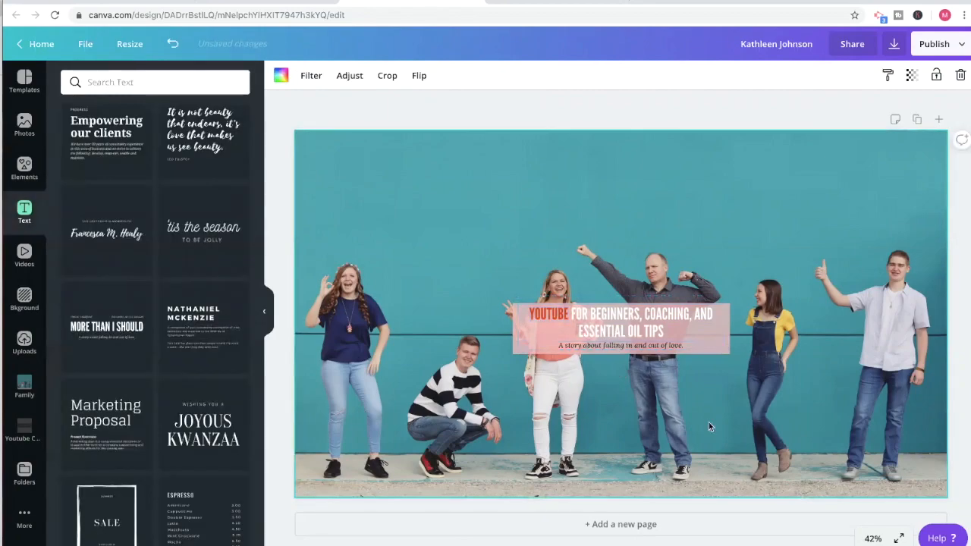
Replace the tagline below the headline with "New Videos Every Tuesday and Thursdays".
click(616, 353)
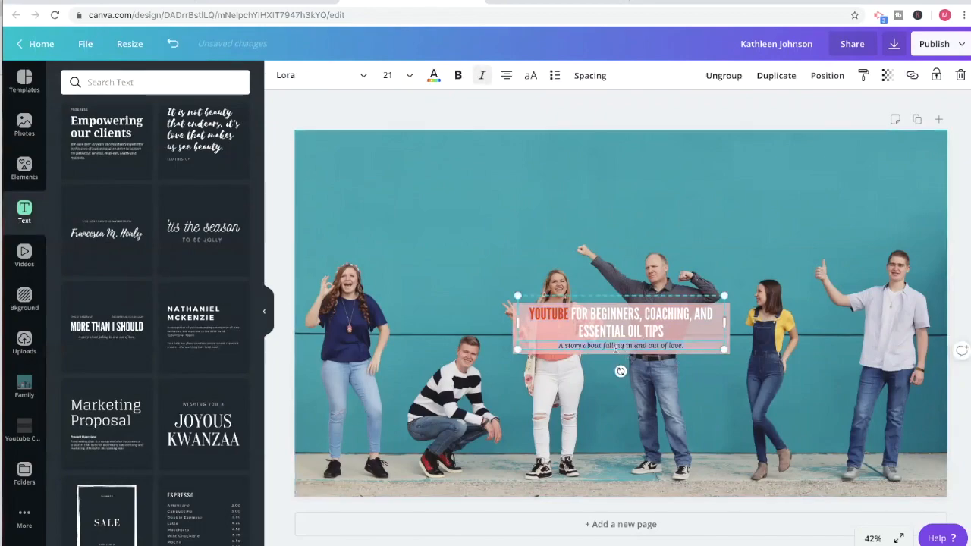
text(Aew videos eve)
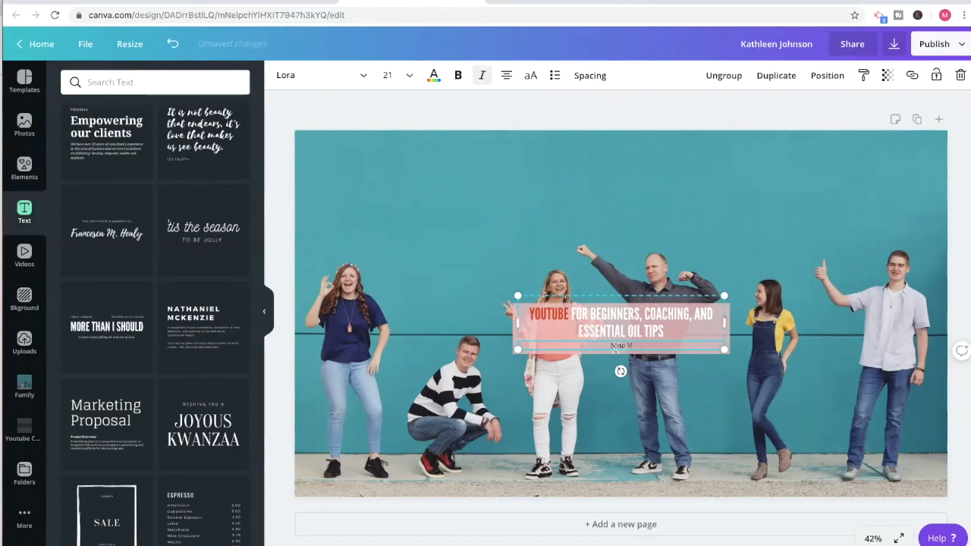
key(BackSpace)
key(BackSpace)
key(BackSpace)
key(BackSpace)
key(BackSpace)
key(BackSpace)
key(BackSpace)
key(BackSpace)
key(BackSpace)
key(BackSpace)
text(Videos Every Tuesd)
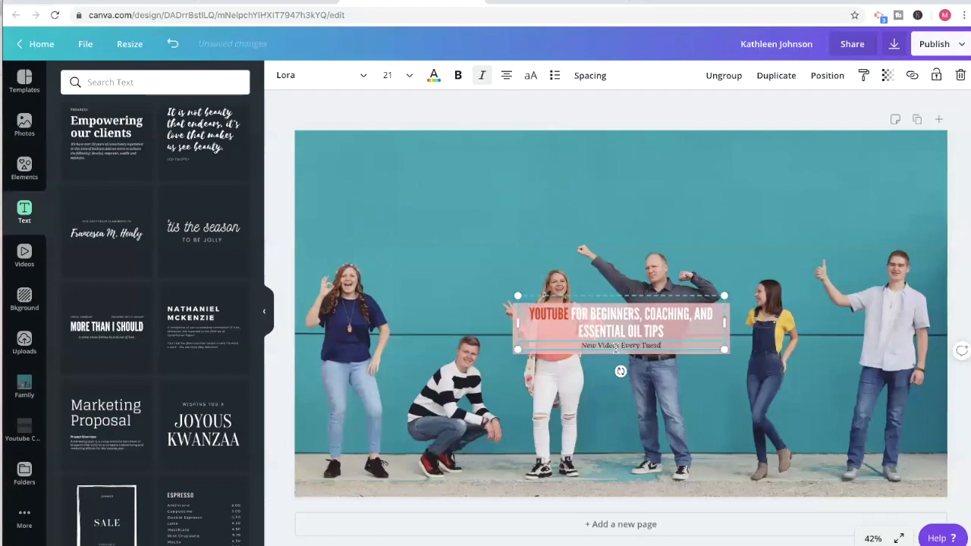
text(ay and Thursdays)
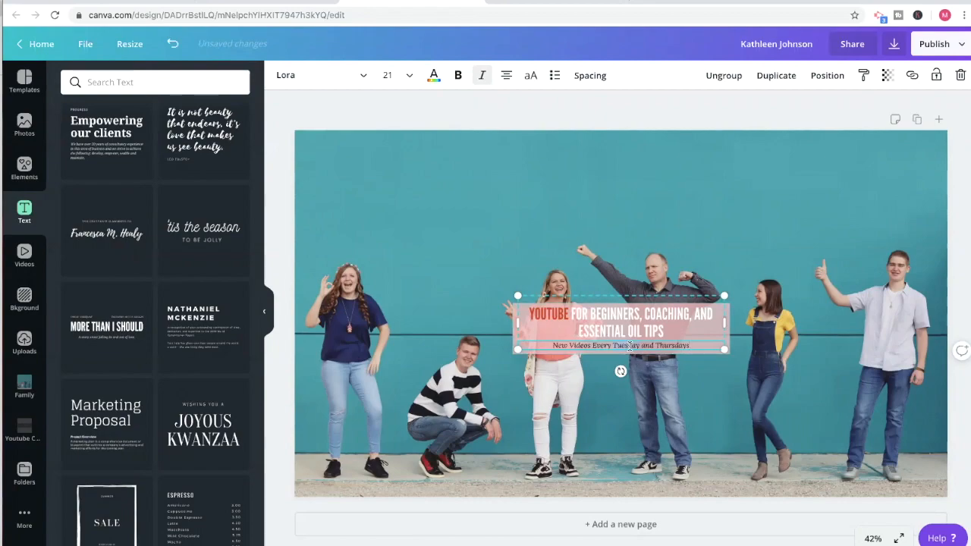
Colour the tagline black from the default colours and deselect it.
click(434, 75)
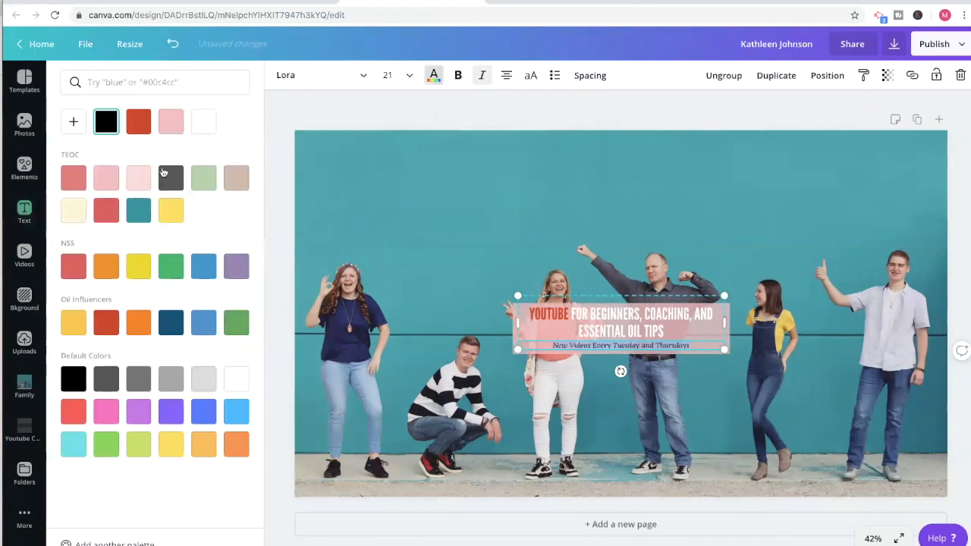
click(76, 383)
click(400, 200)
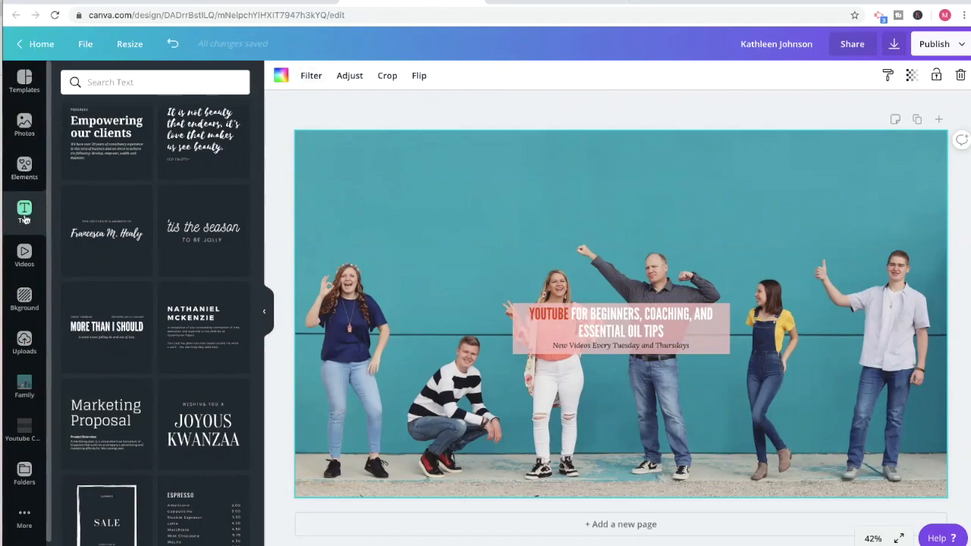
Add a heading, place it on the teal wall above the crouching boy, and enter the channel owner's full name.
scroll(156, 167, up, 10)
scroll(158, 170, up, 10)
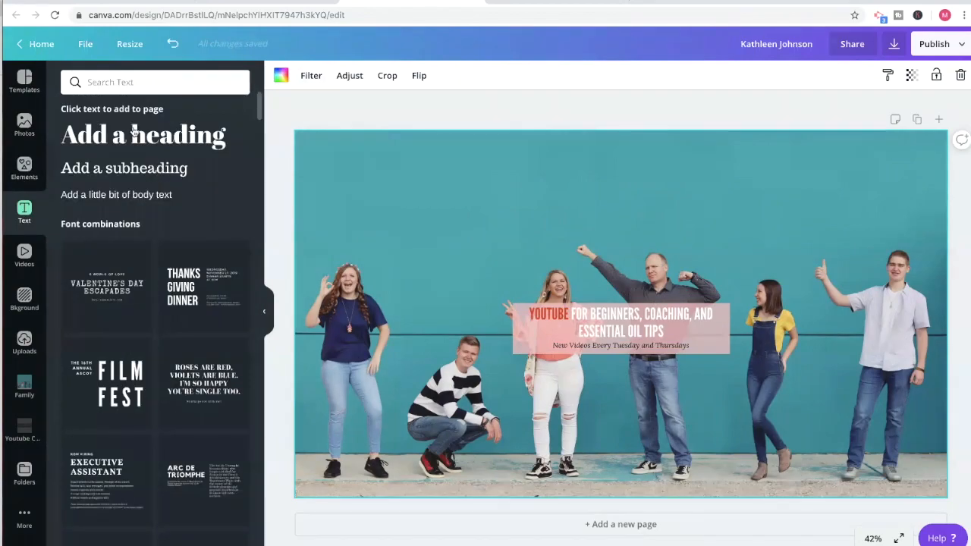
click(133, 132)
double_click(630, 313)
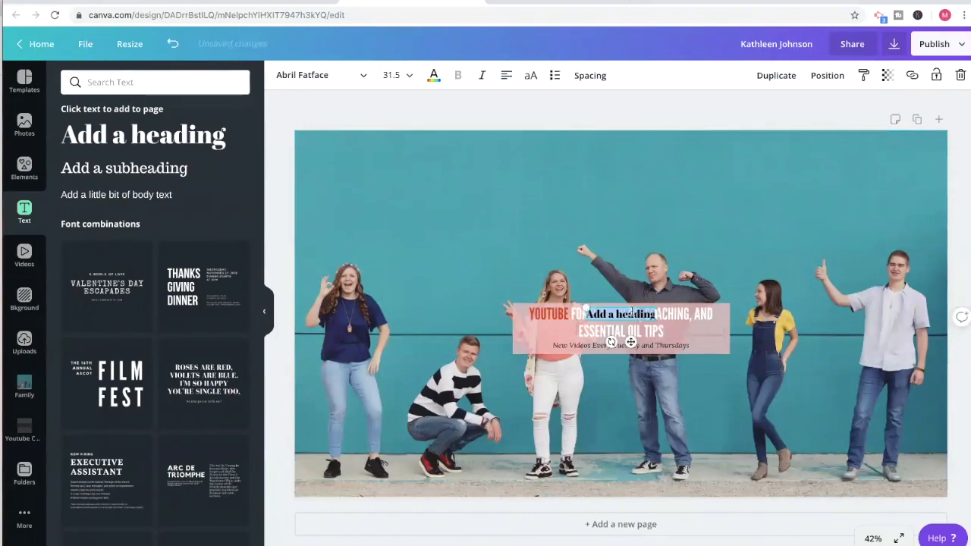
drag(631, 307, 486, 243)
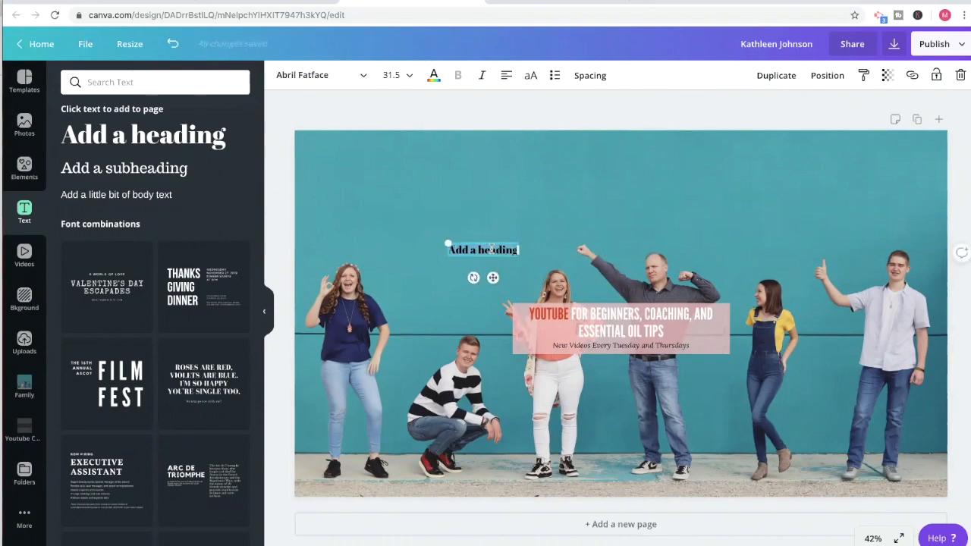
text(Mandy)
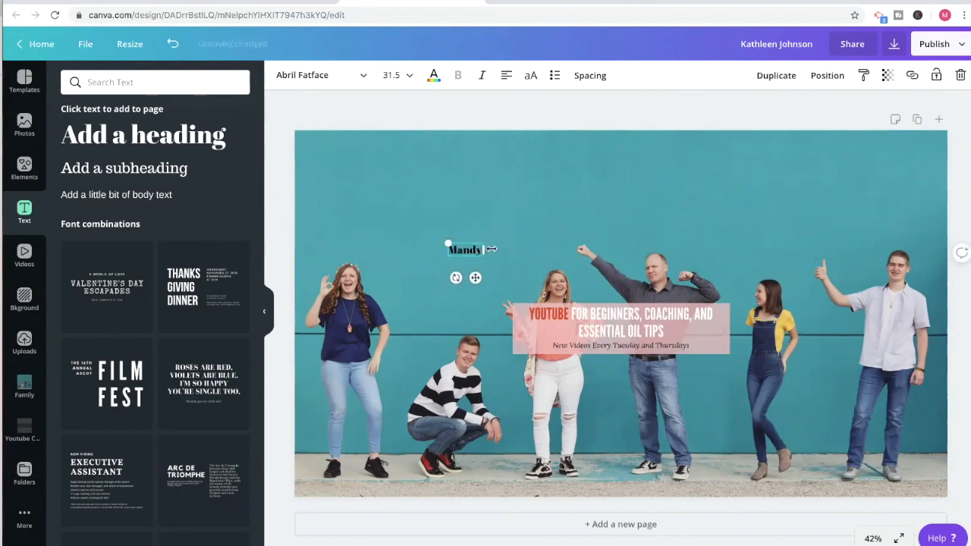
text( Summers)
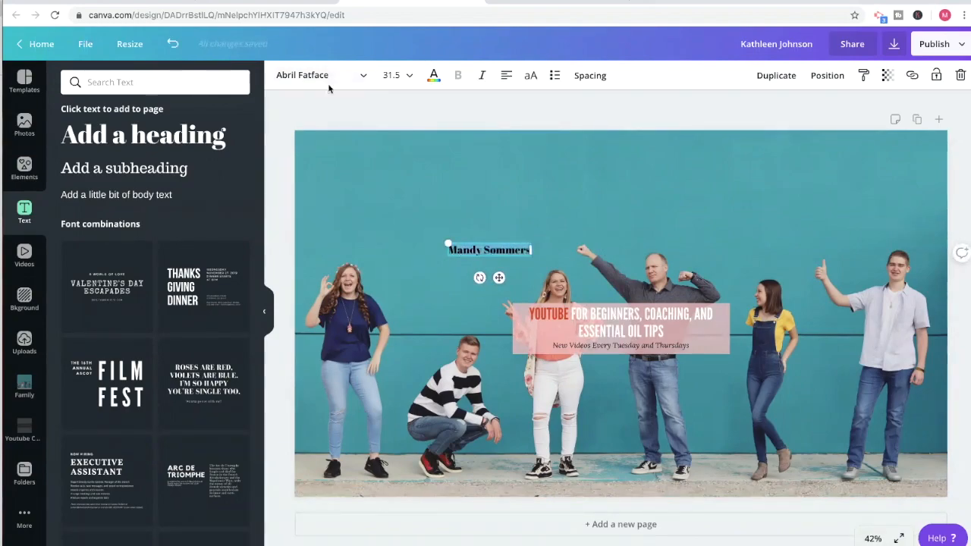
Set the name heading's font to Playlist Script and its font size to 56.
click(302, 82)
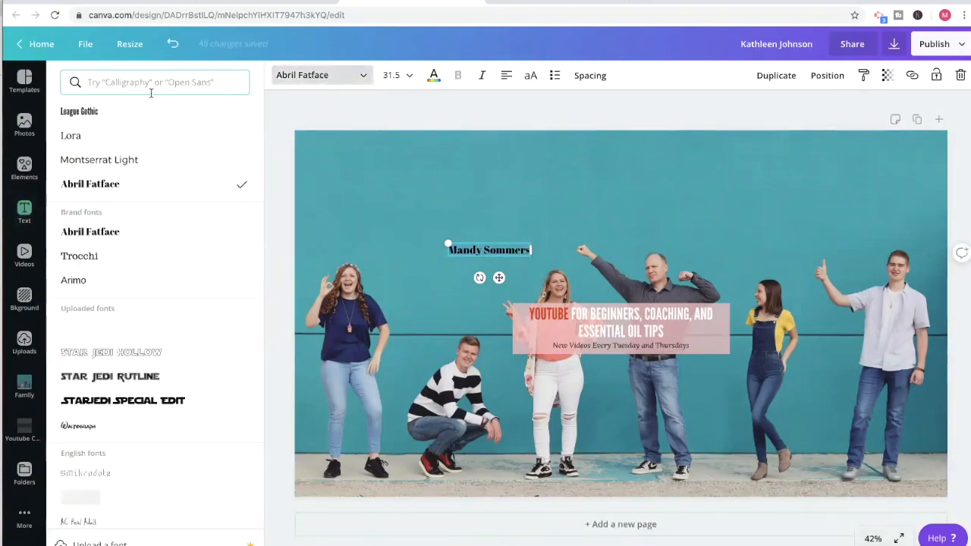
text(Play)
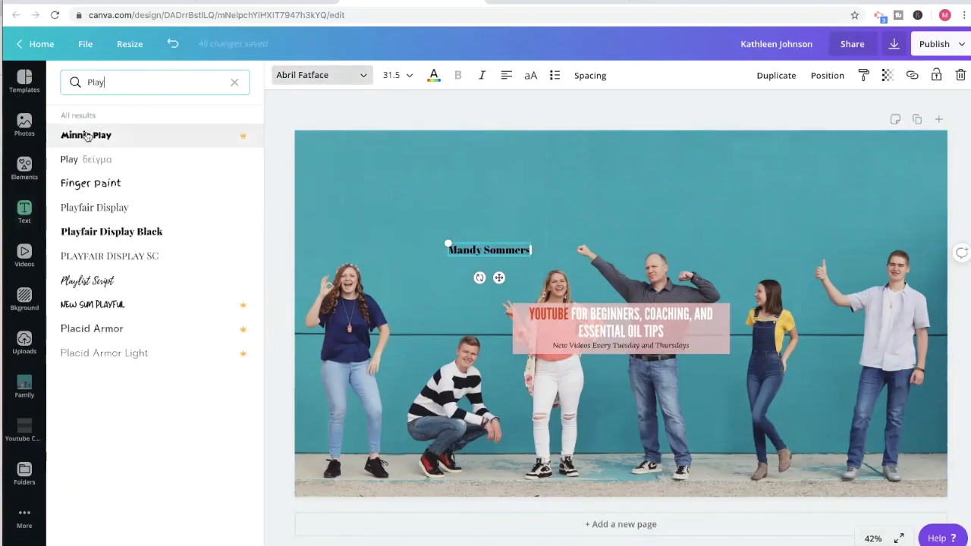
click(107, 281)
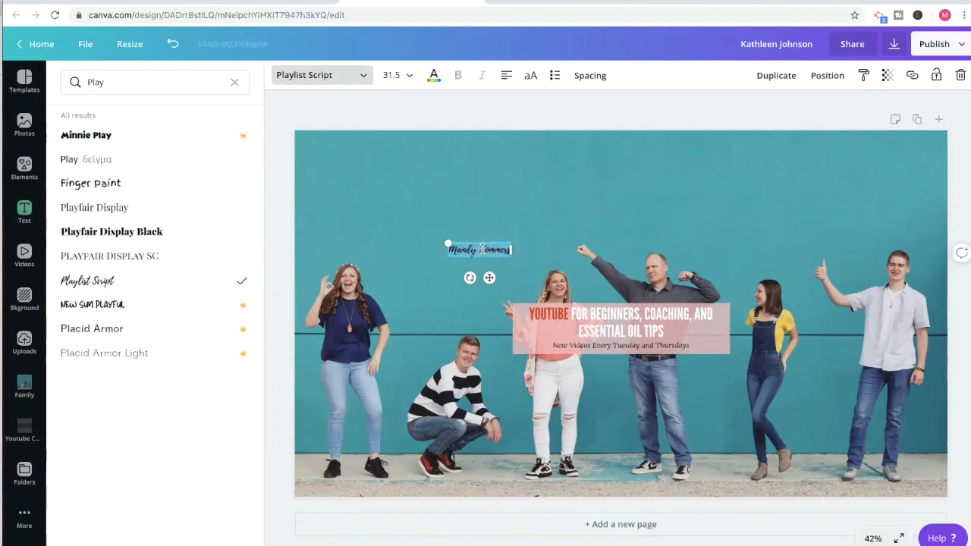
click(407, 78)
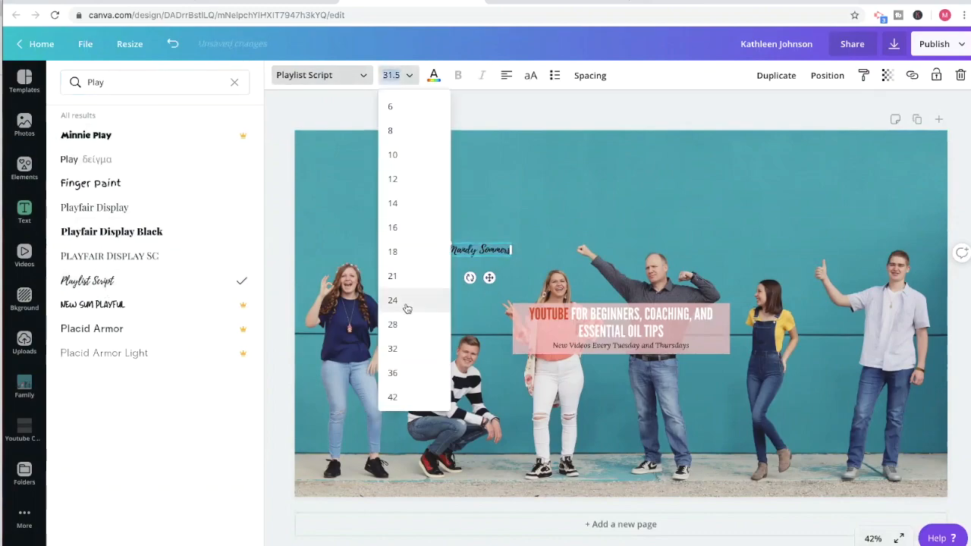
scroll(410, 371, down, 2)
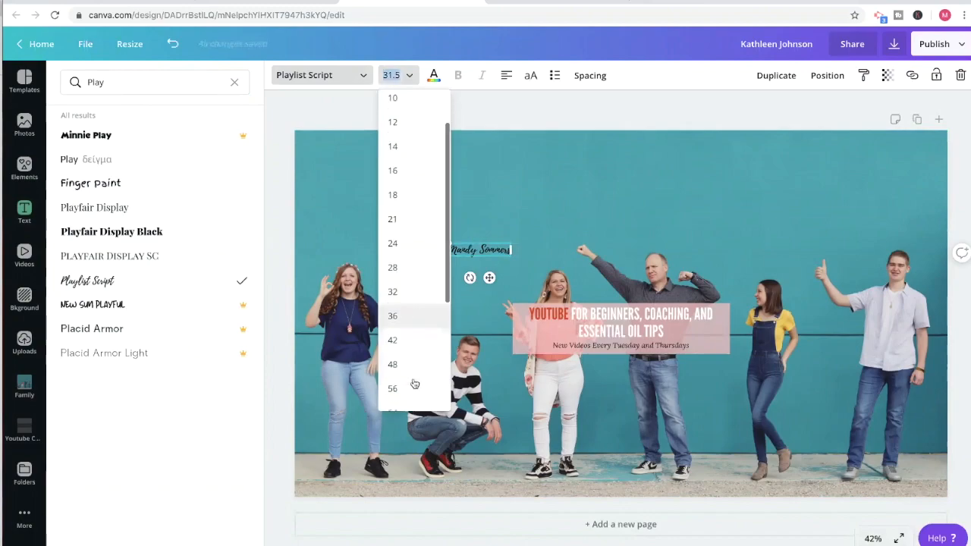
click(413, 384)
click(410, 78)
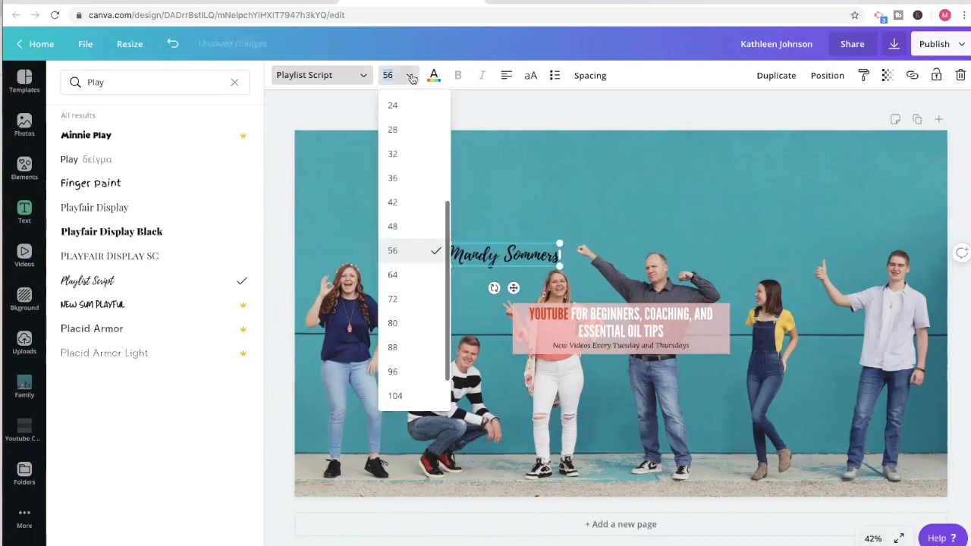
click(467, 100)
Colour the whole name heading white.
click(487, 255)
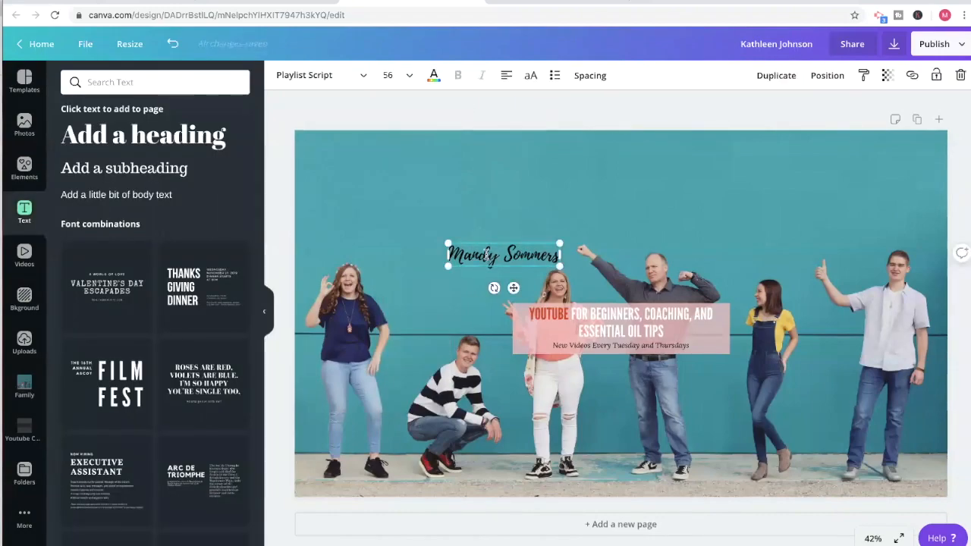
double_click(487, 255)
click(434, 75)
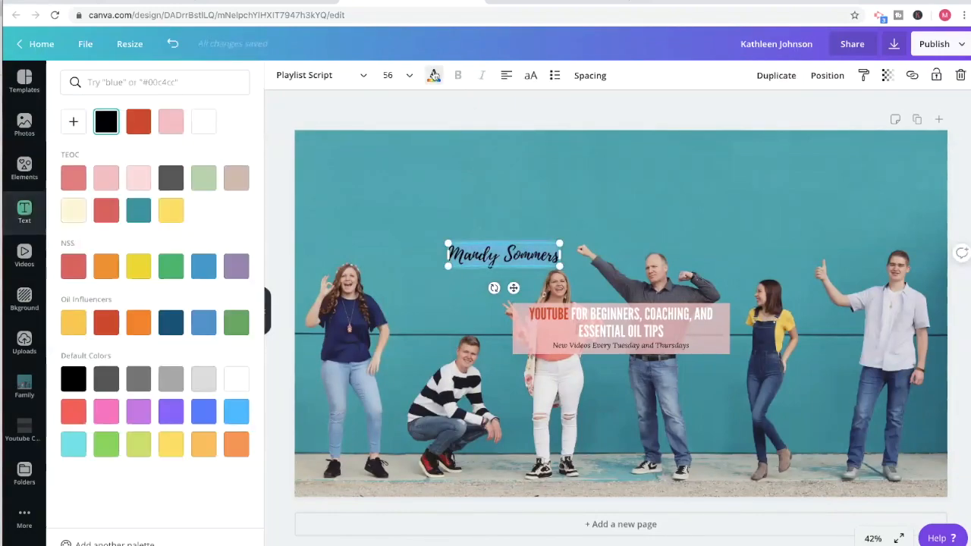
click(173, 44)
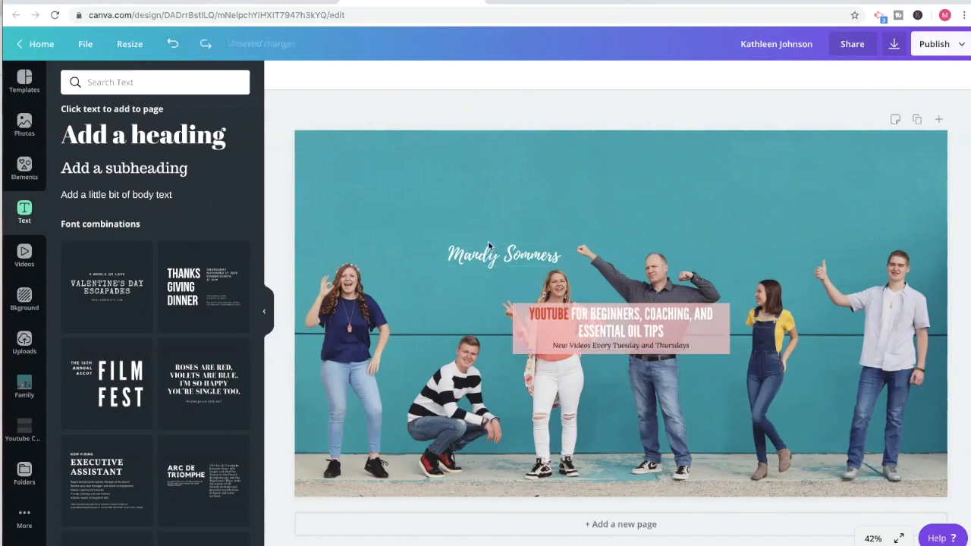
click(489, 245)
Duplicate the white name heading and recolour the copy with the red from the TEOC palette.
click(490, 254)
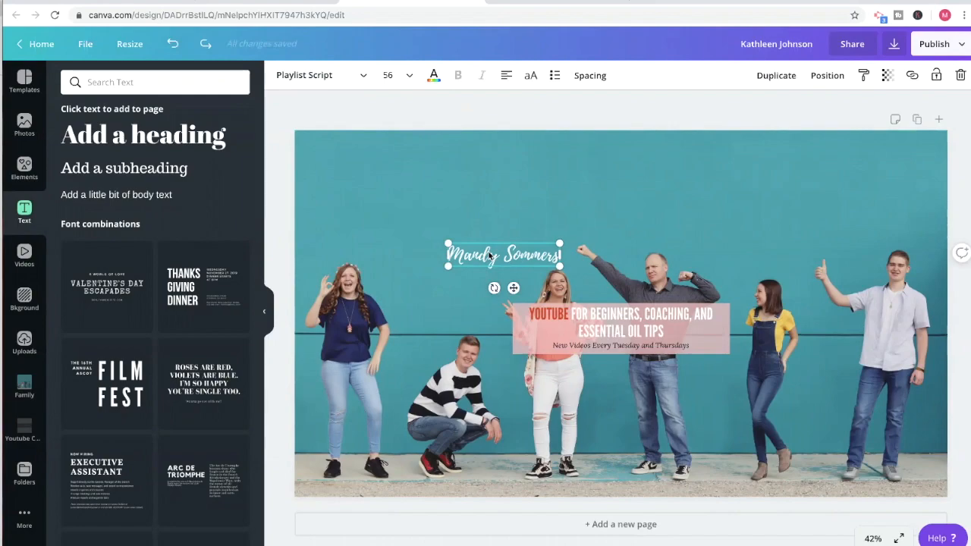
key(ctrl+d)
double_click(489, 260)
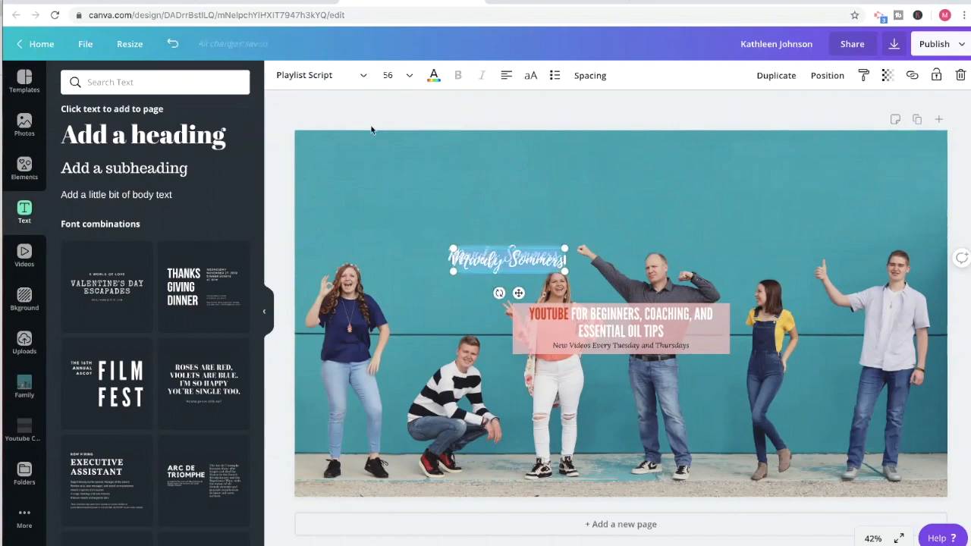
click(433, 75)
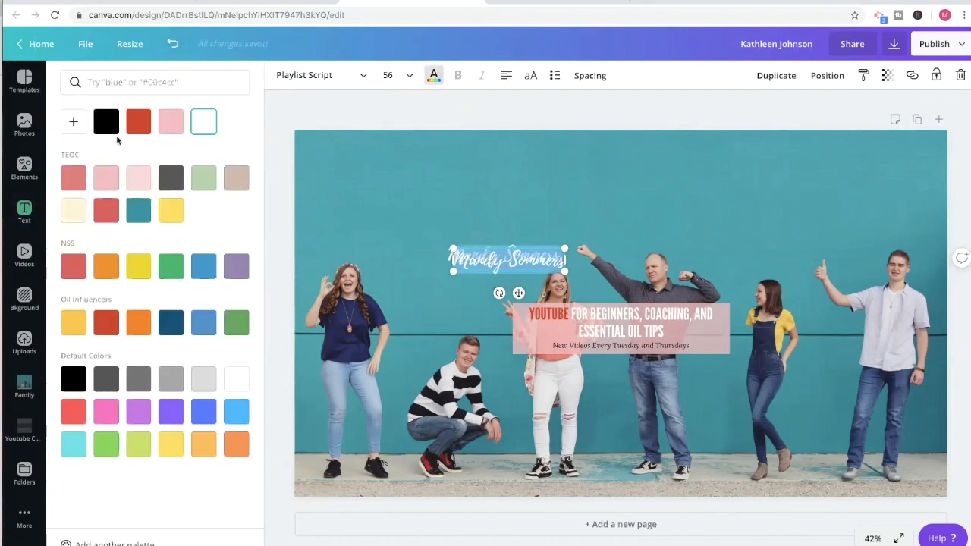
click(107, 211)
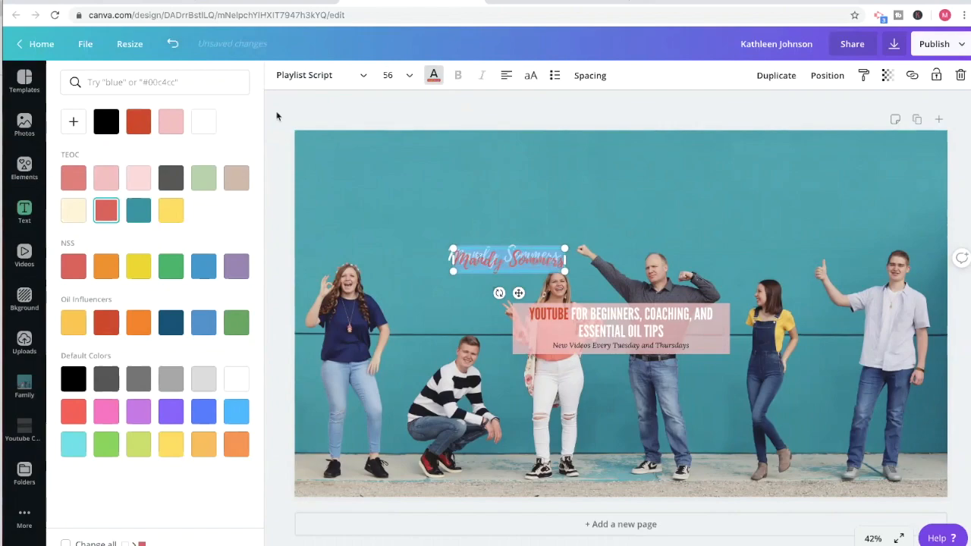
Move the red name just above the crouching boy and lay the white name over it, slightly offset and brought forward.
drag(508, 256, 448, 289)
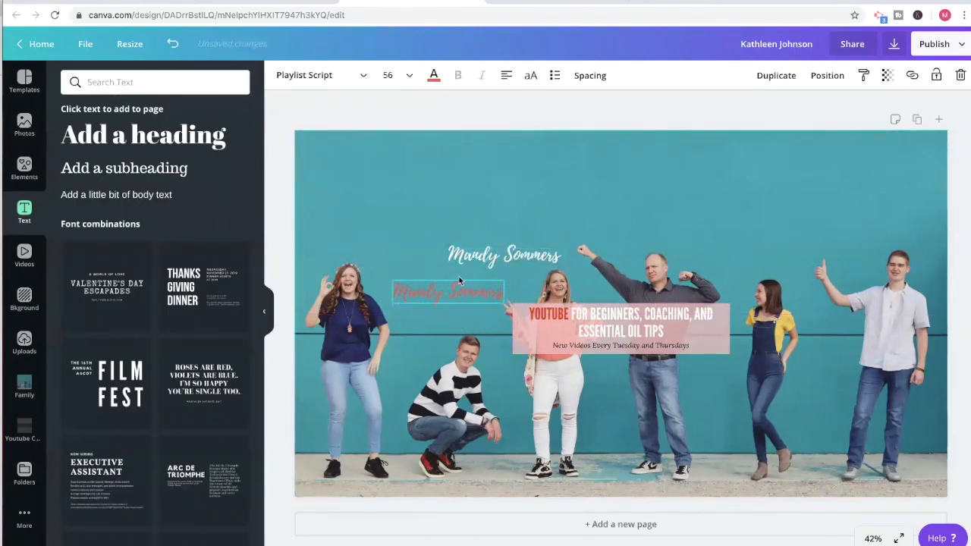
drag(479, 256, 429, 295)
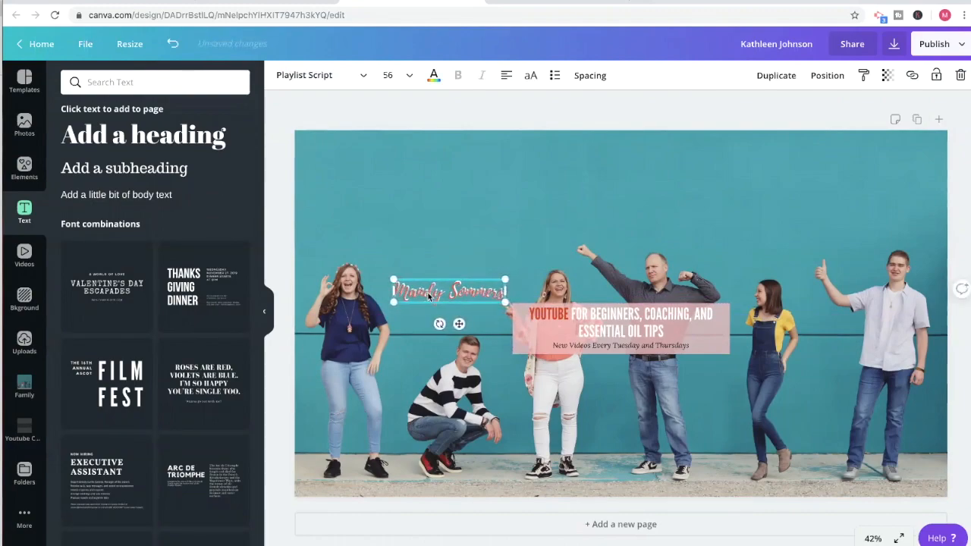
click(827, 75)
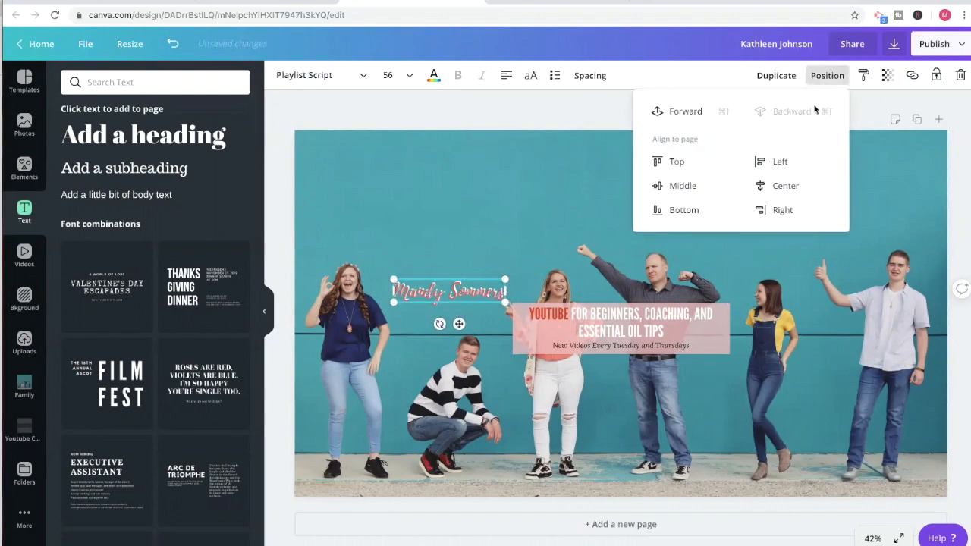
click(699, 112)
click(549, 158)
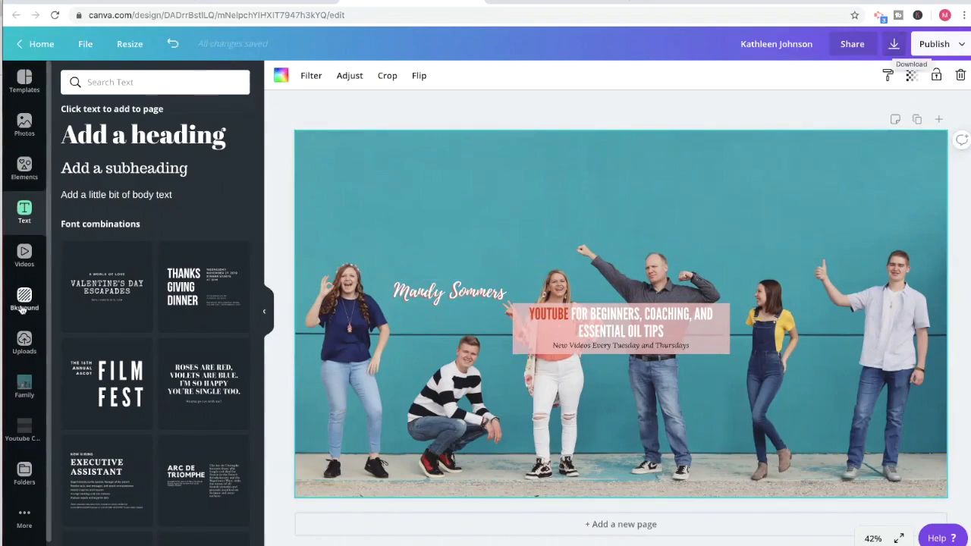
Insert the Youtube Channel Art size guide over the banner and enlarge it to cover nearly the whole canvas.
click(25, 429)
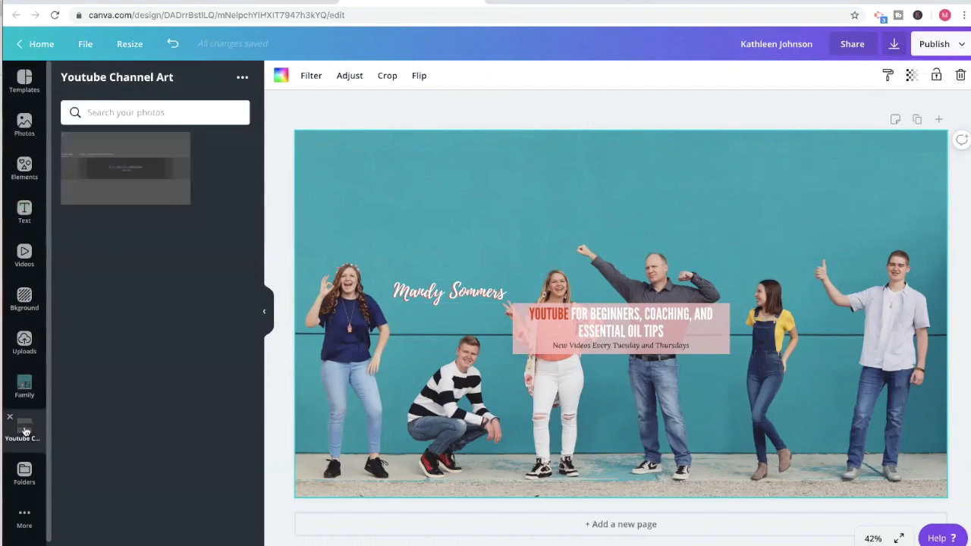
click(157, 159)
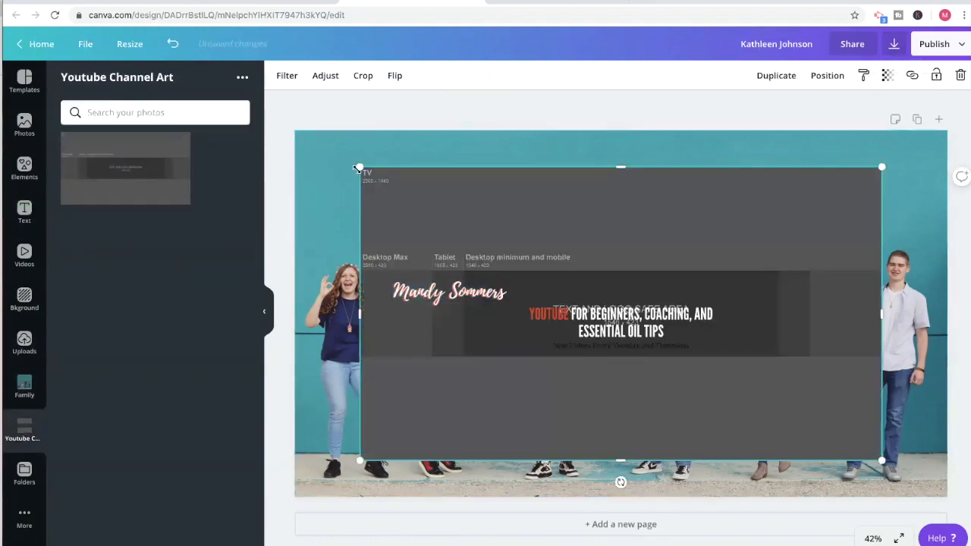
drag(359, 166, 303, 134)
drag(880, 461, 937, 502)
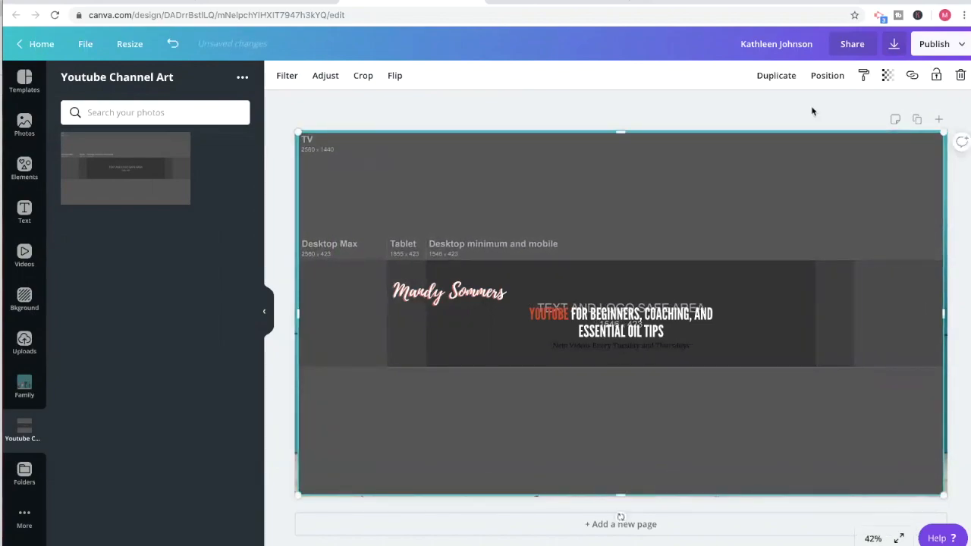
Set the size guide's transparency to 40 to check the text against the safe area, and delete the guide.
click(886, 75)
drag(867, 104, 808, 110)
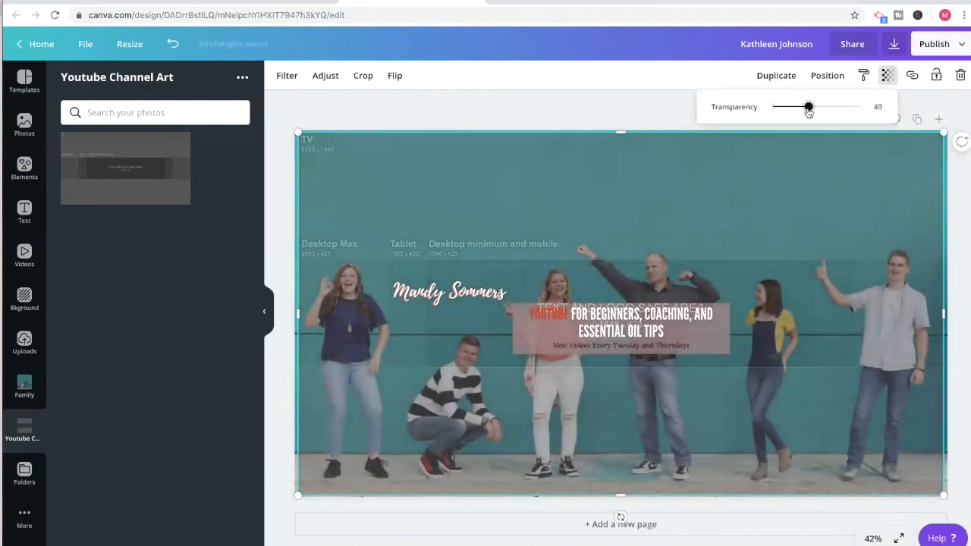
click(772, 197)
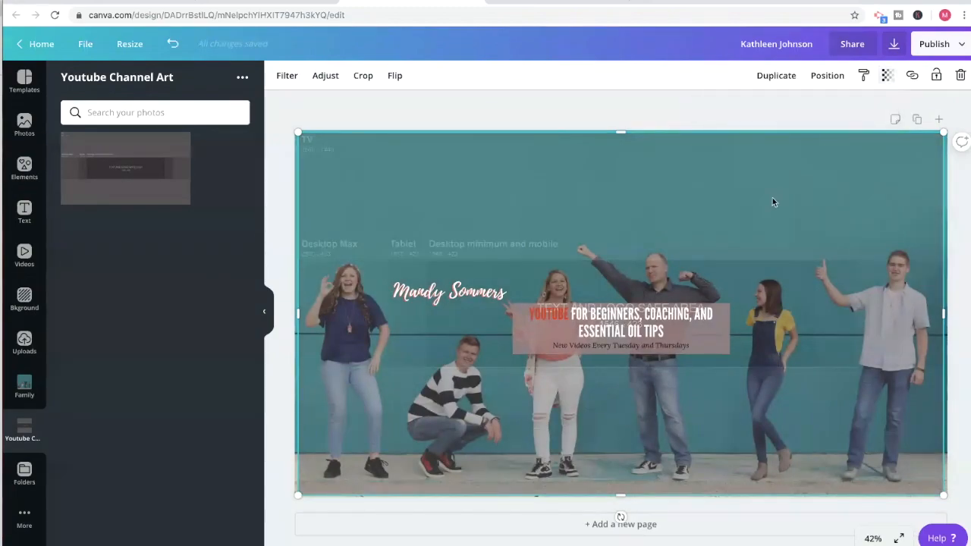
key(Delete)
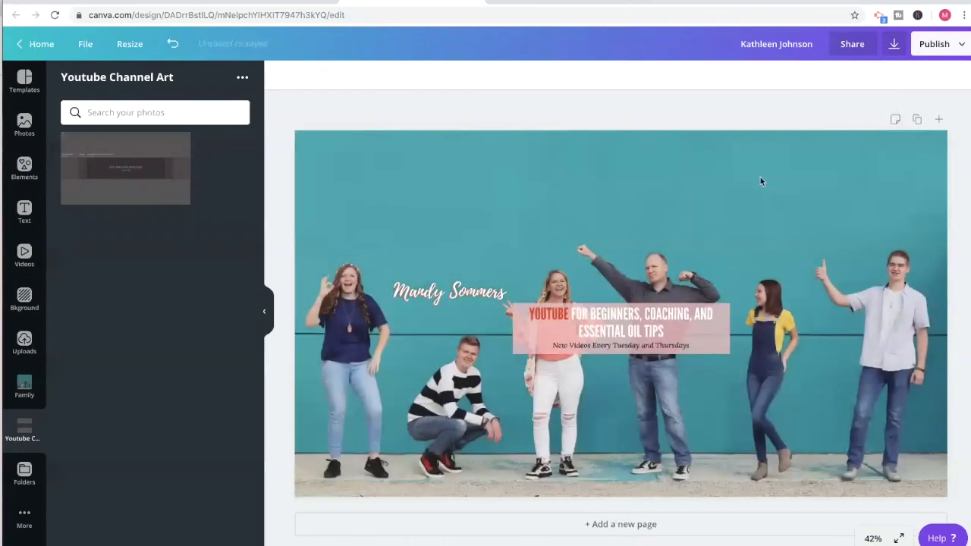
Review the download options for the banner's file type and size, and close them without downloading.
click(895, 48)
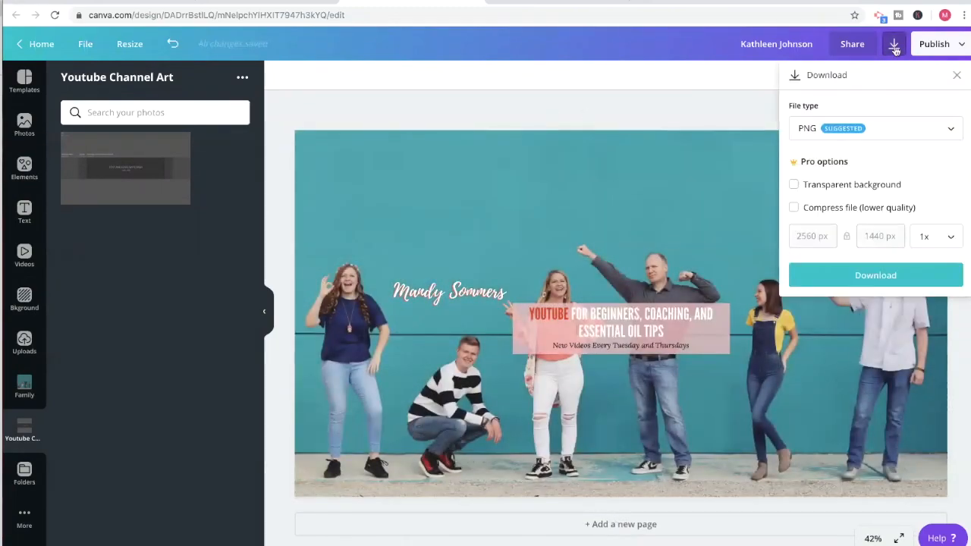
click(628, 110)
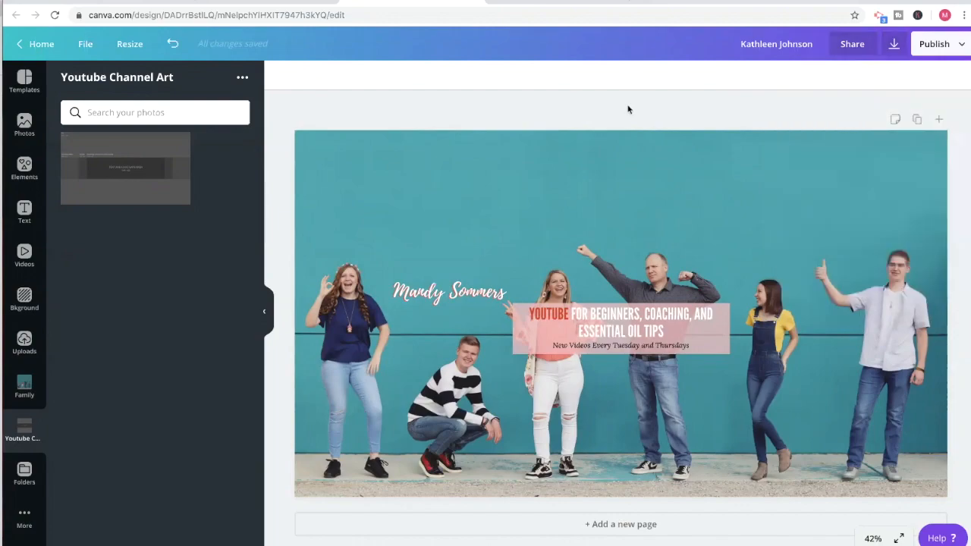
Rename the design with the channel owner's full name and download the banner as a PNG.
click(773, 43)
text(Mandy Sommers)
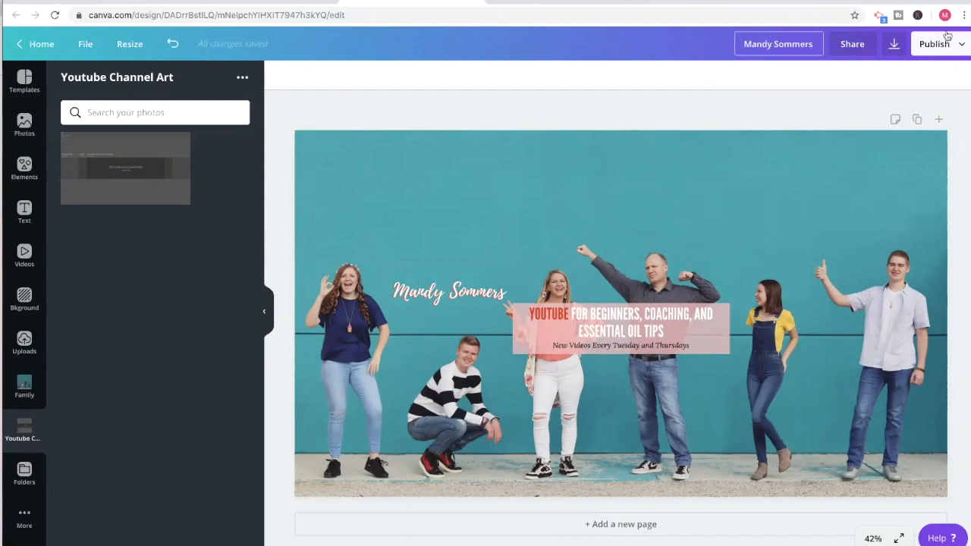
click(893, 45)
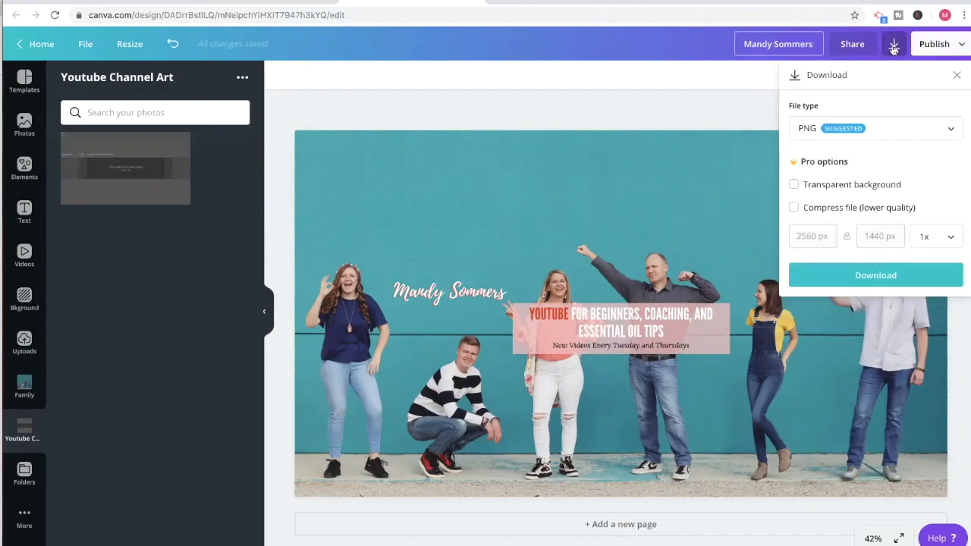
click(858, 278)
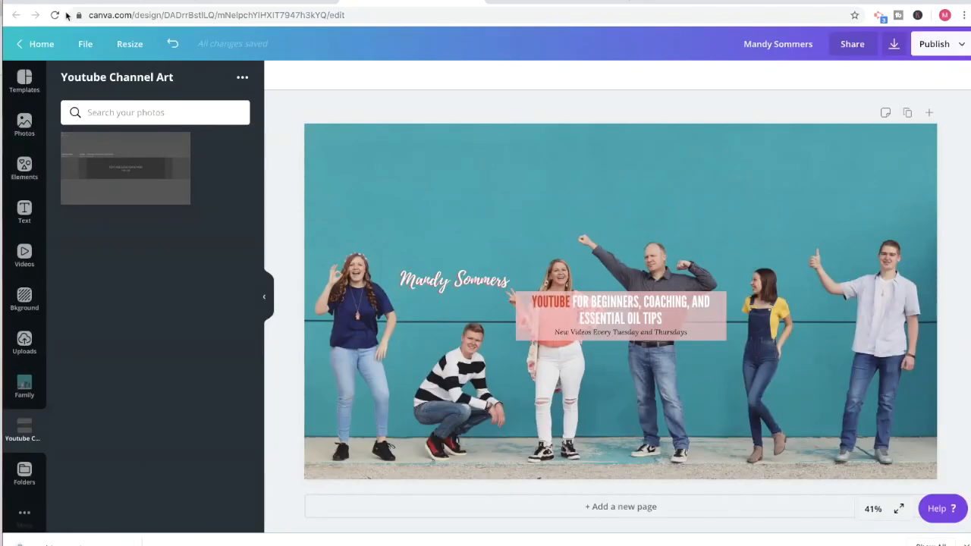
Save the design and download the banner again as a PNG, dismissing the publishing message.
click(86, 45)
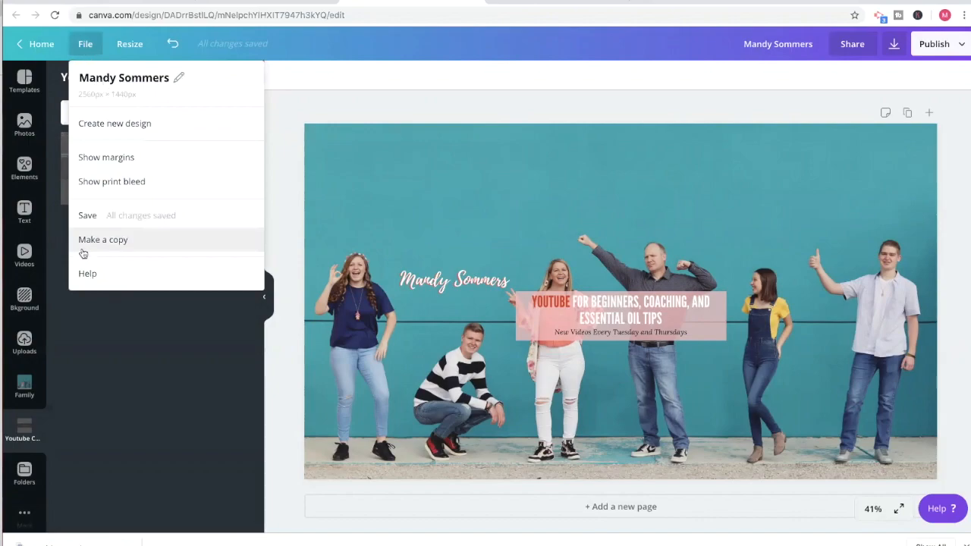
click(88, 218)
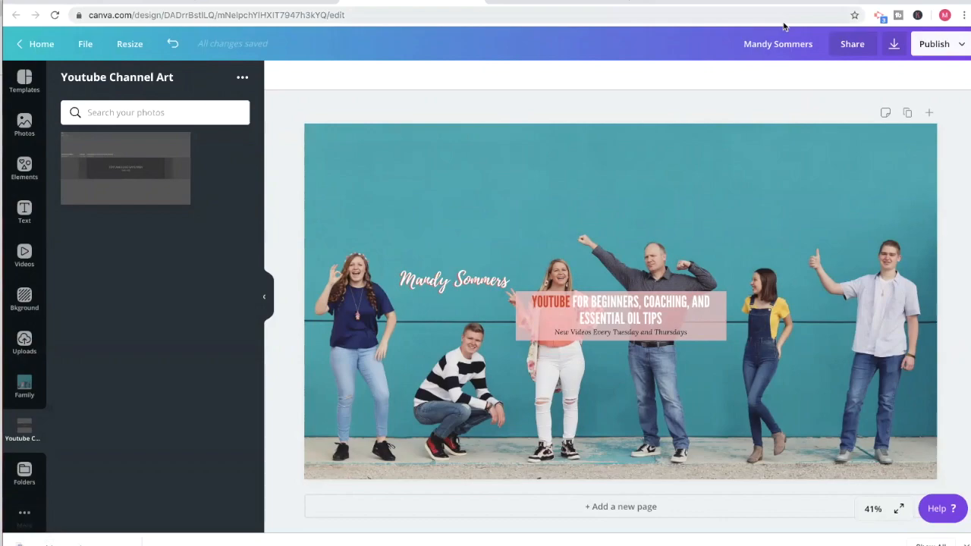
click(893, 44)
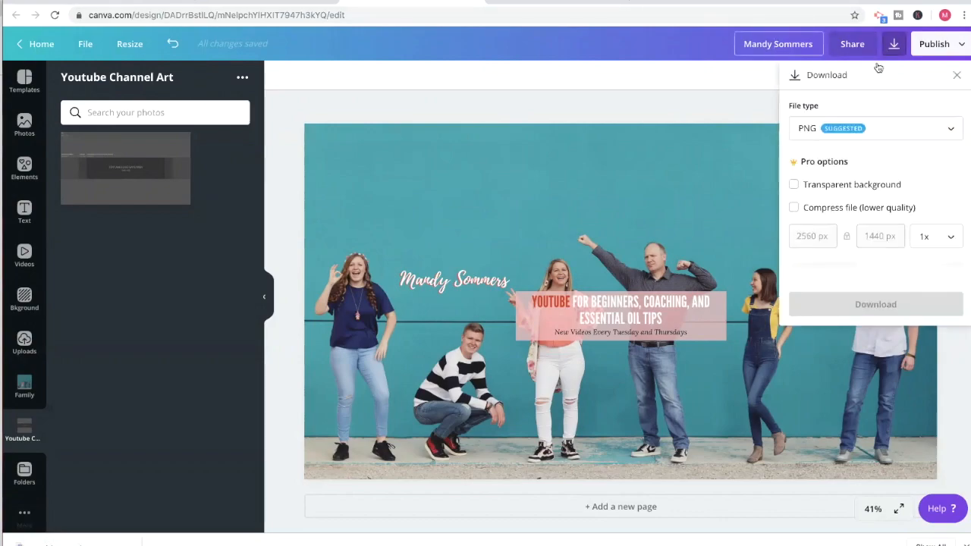
click(850, 280)
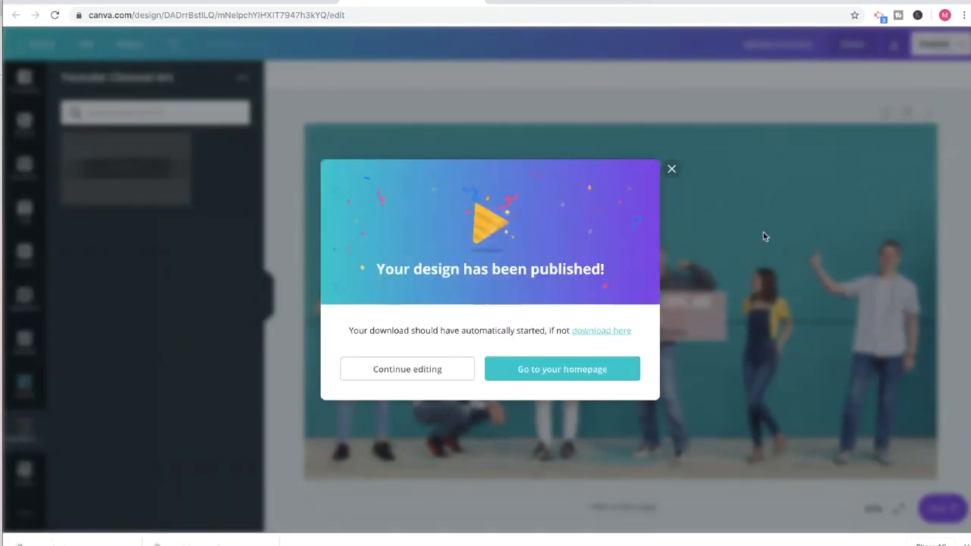
click(673, 171)
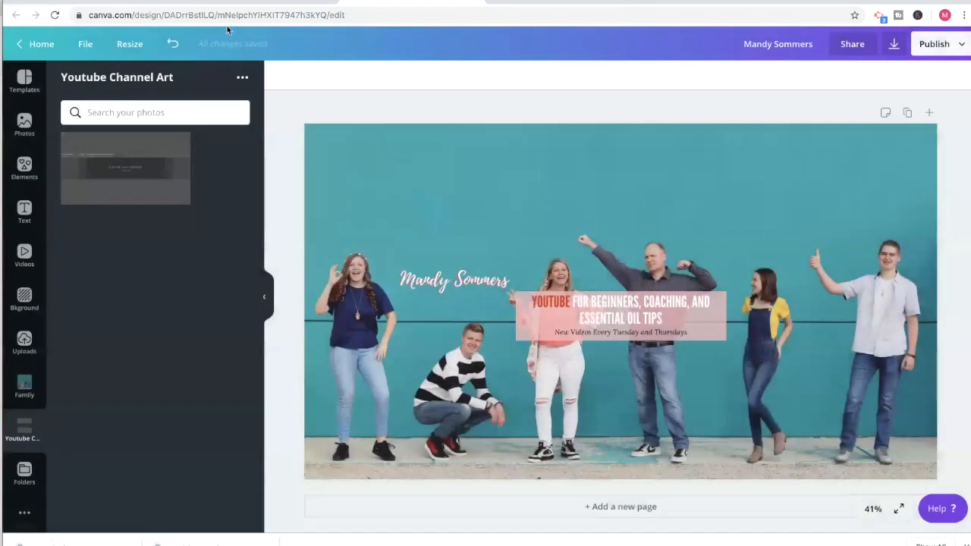
Switch to the YouTube channel page and open the channel art upload for its header image.
click(130, 2)
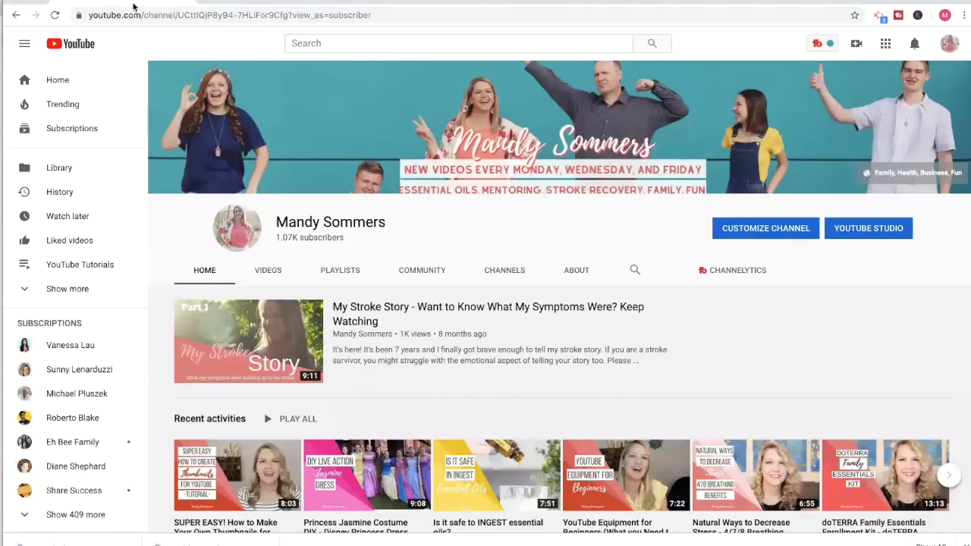
mouse_move(867, 129)
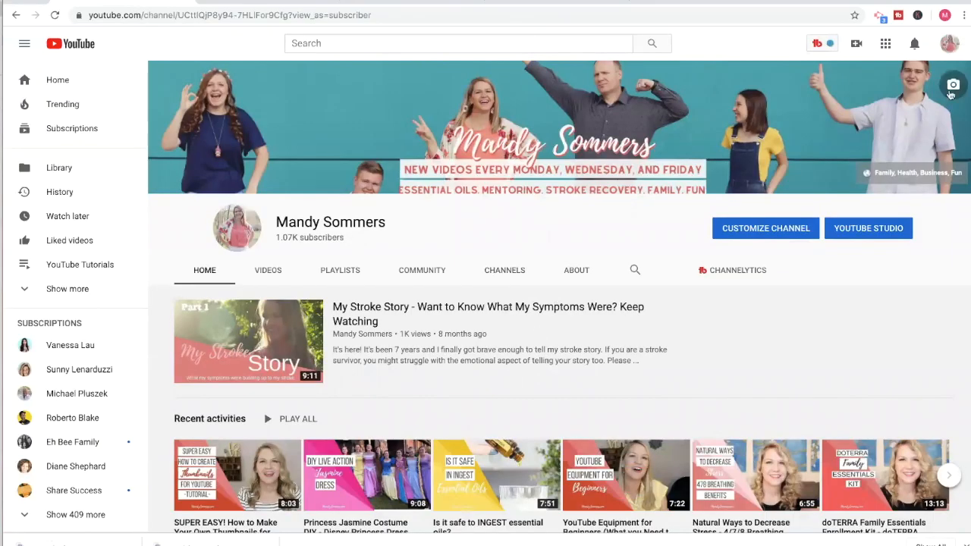
click(953, 86)
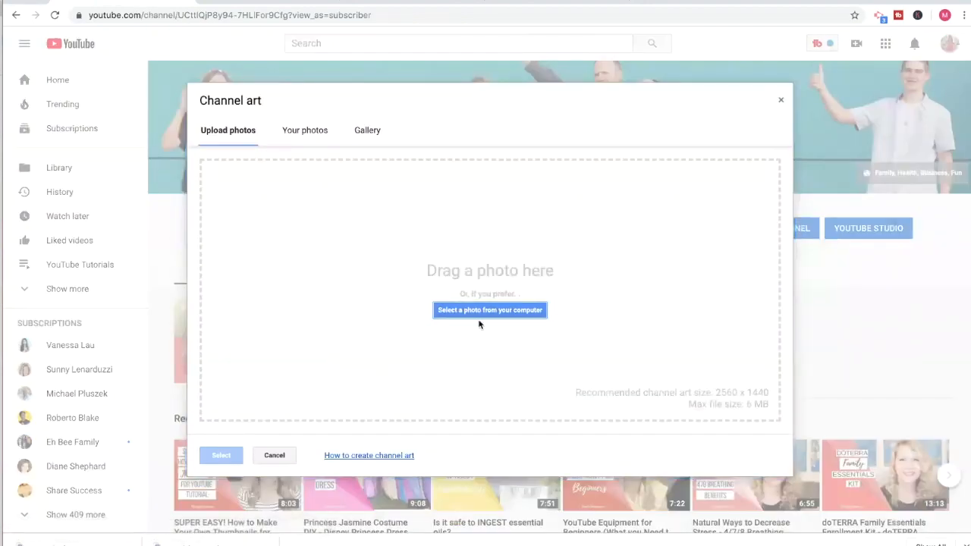
Upload the downloaded family banner image from Finder as the channel art and accept it with its default crop.
key(super+Tab)
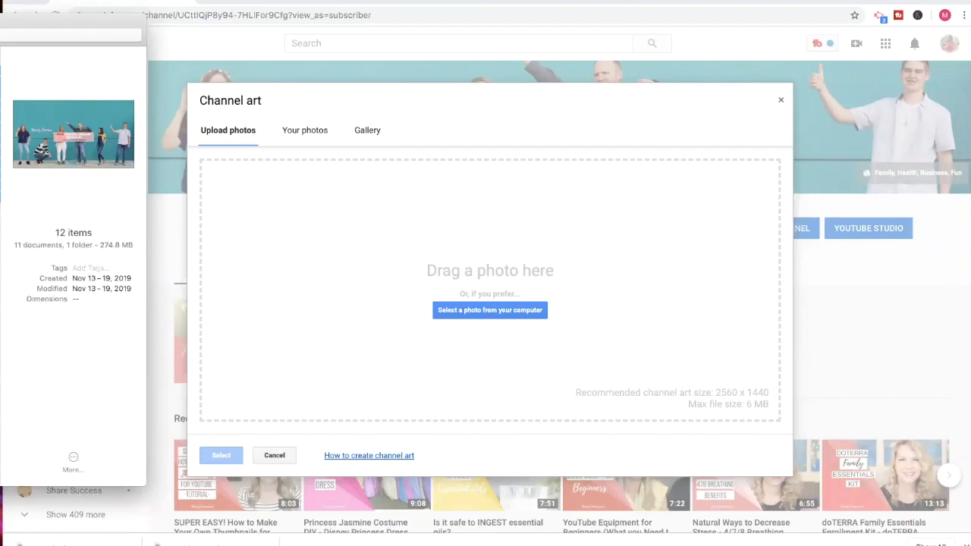
click(0, 182)
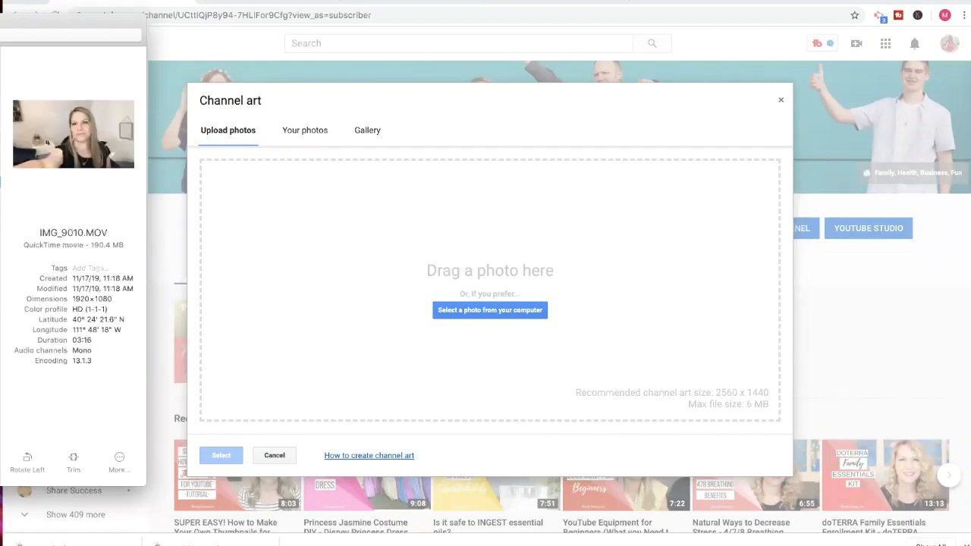
click(0, 67)
drag(0, 66, 438, 271)
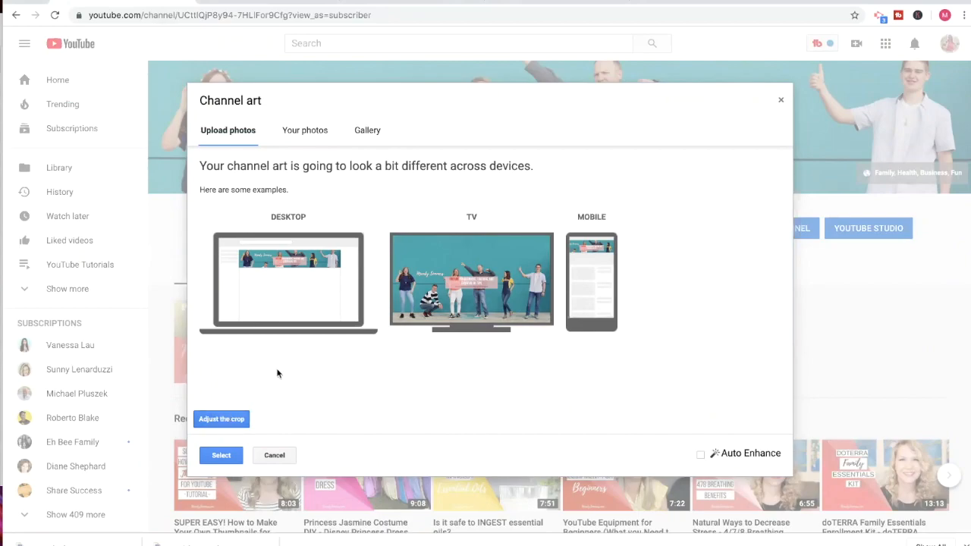
click(228, 457)
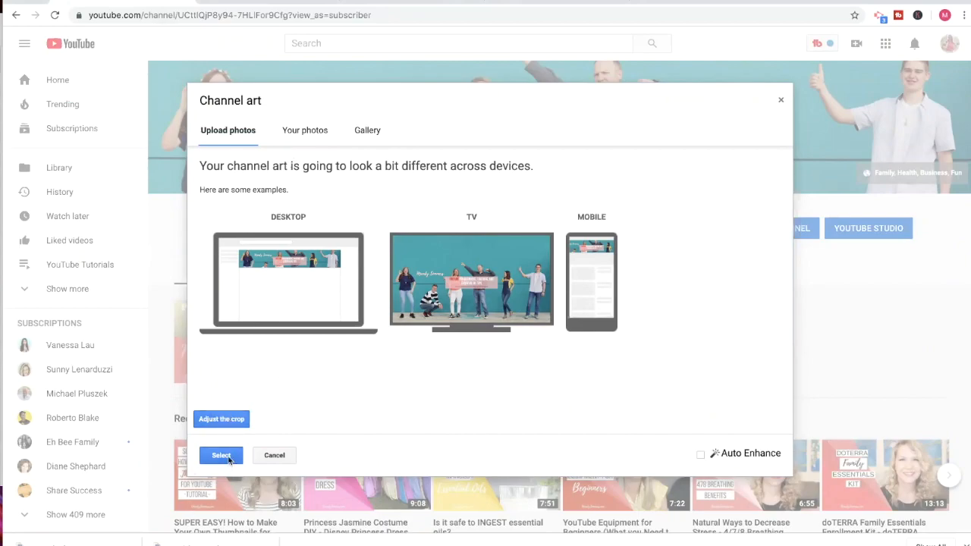